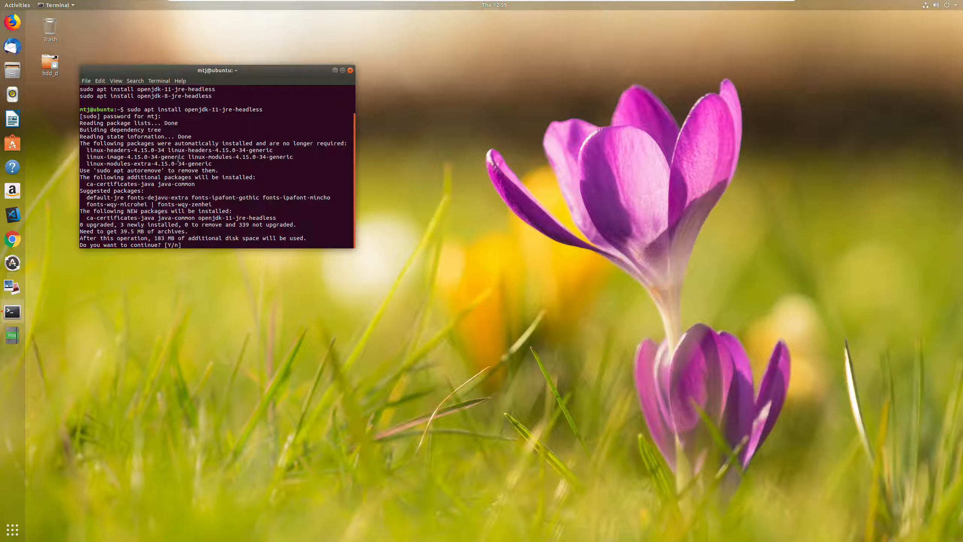
- Confirm the installation of openjdk-11-jre-headless and check the installed Java version with java -version
text(y)
key(Return)
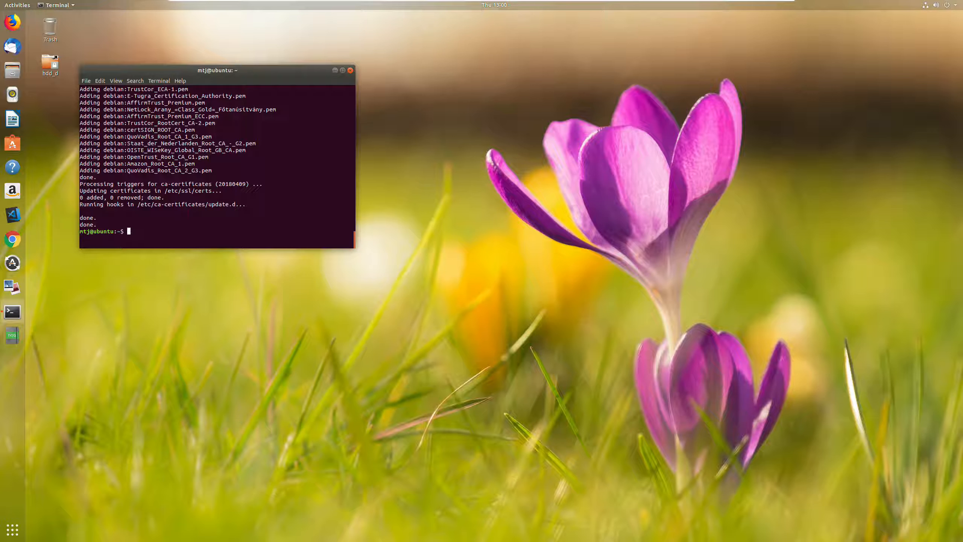
text(java -version)
key(Return)
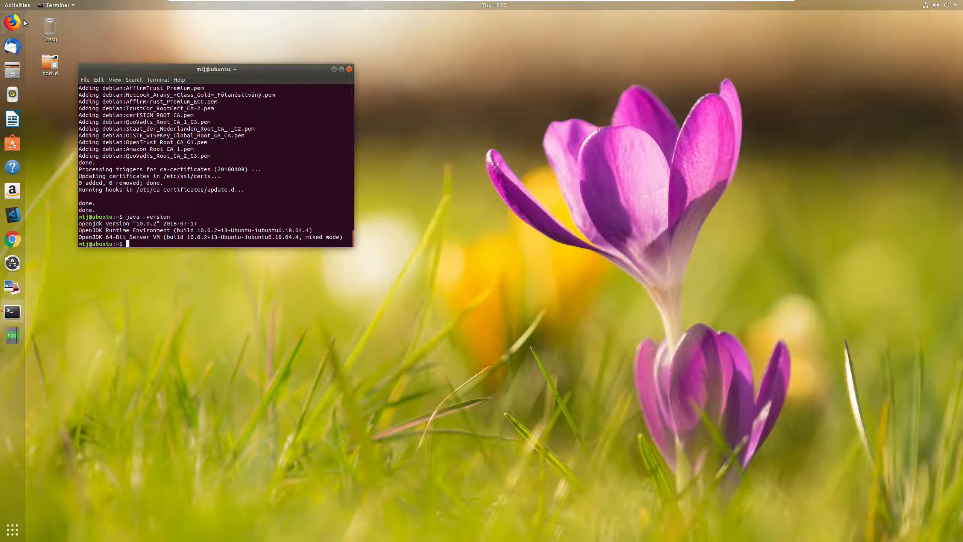
- Switch to Firefox, snap its window to the right half, search for "eclipse" and open the Eclipse Foundation website
click(27, 34)
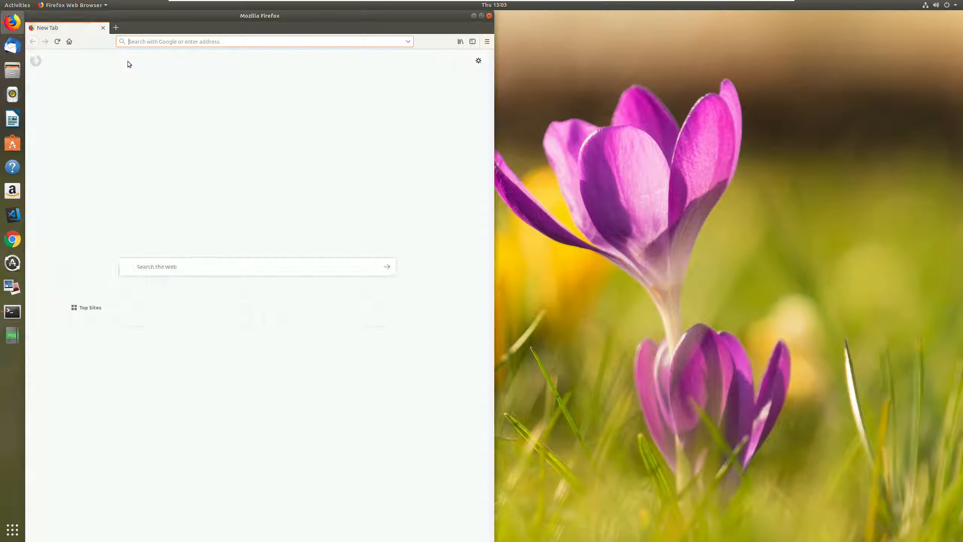
key(super+Right)
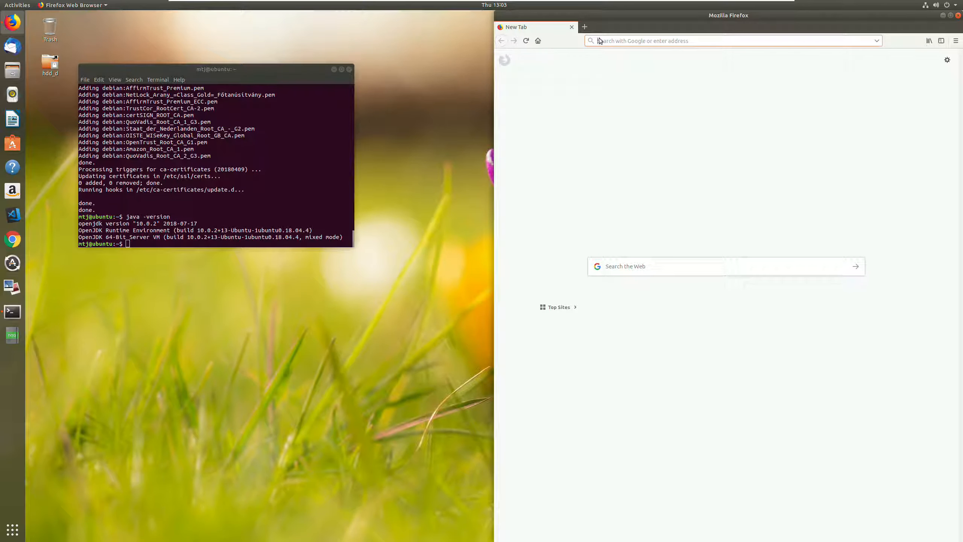
text(eclipse)
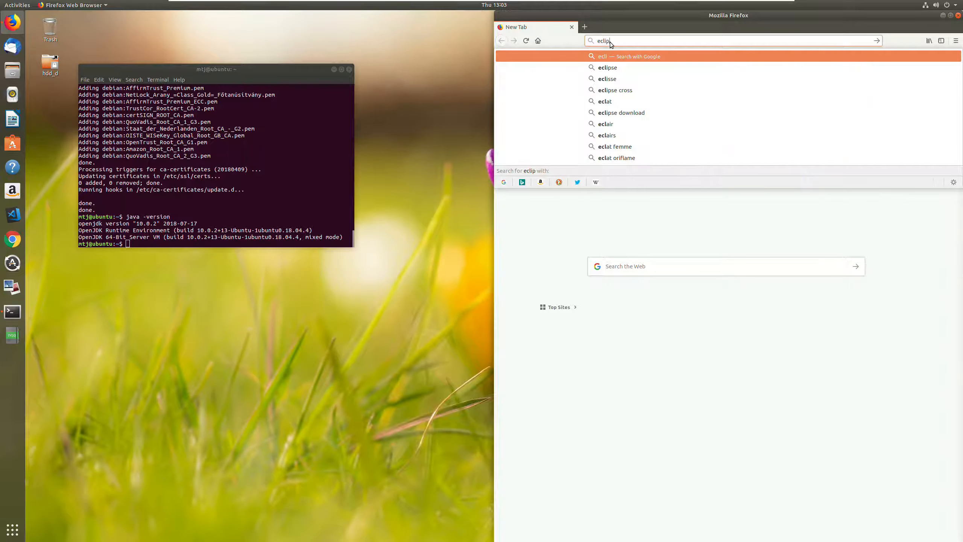
key(Return)
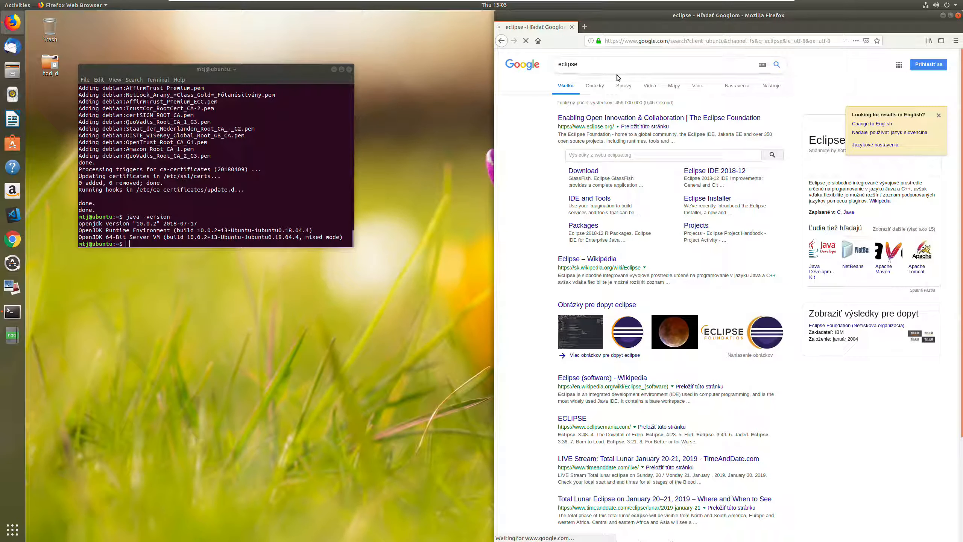
click(609, 119)
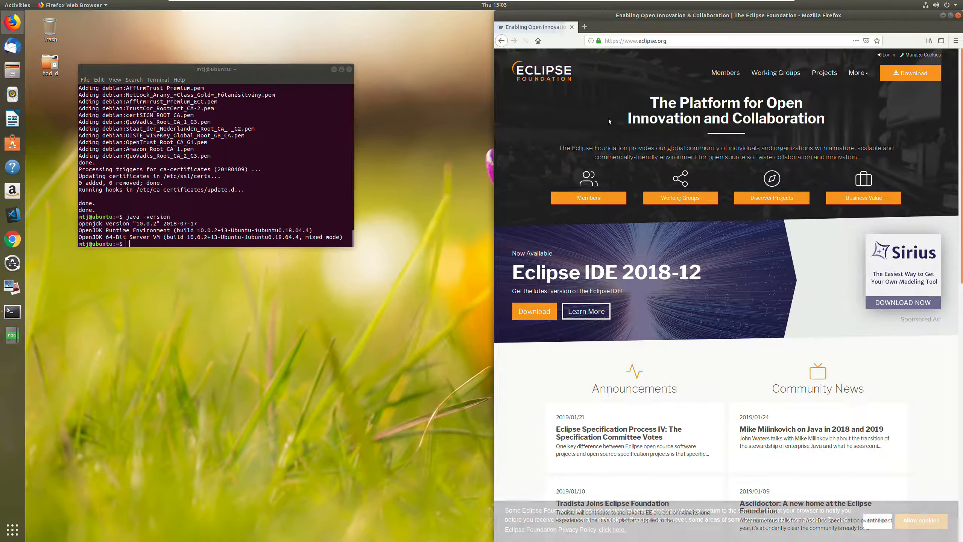
- Download the 64-bit Eclipse IDE 2018-12 installer and save eclipse-inst-linux64.tar.gz to disk
click(892, 73)
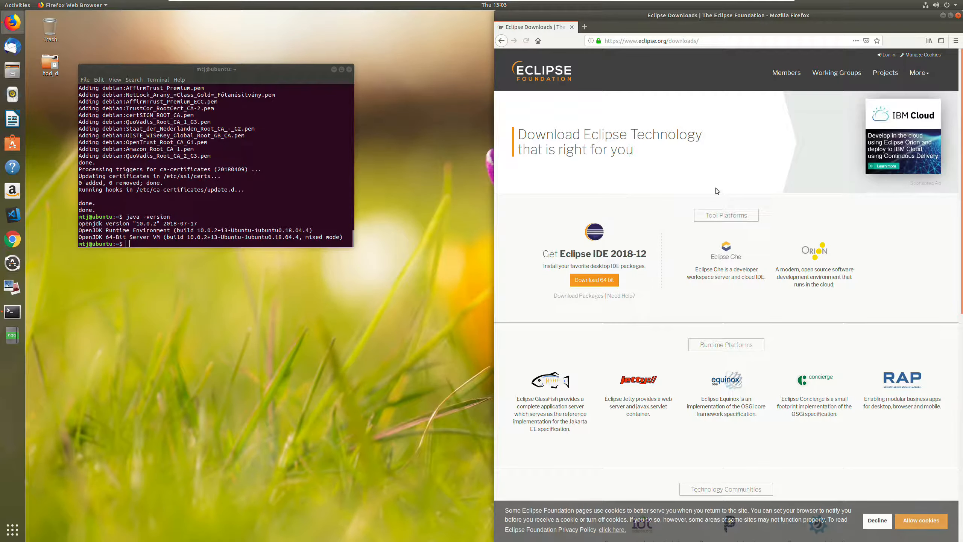
click(586, 280)
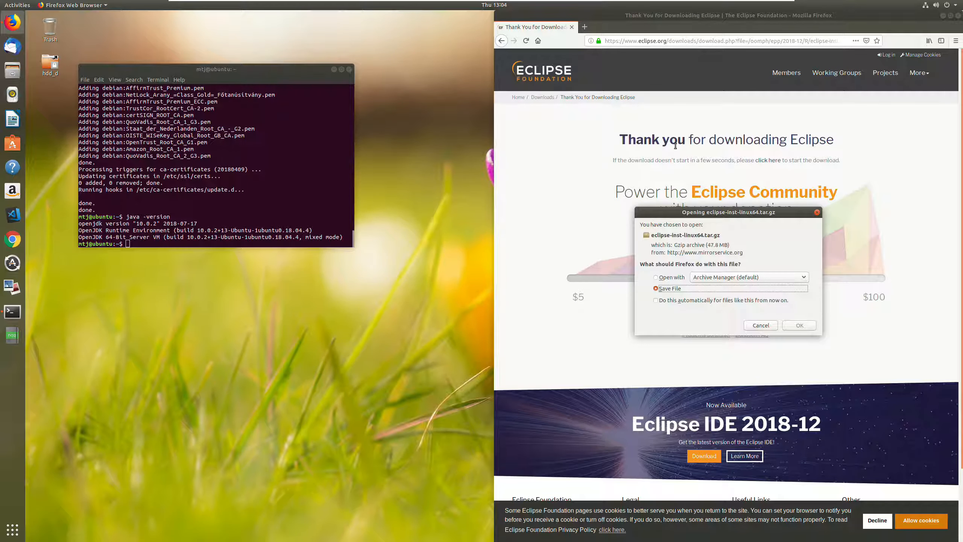
click(796, 327)
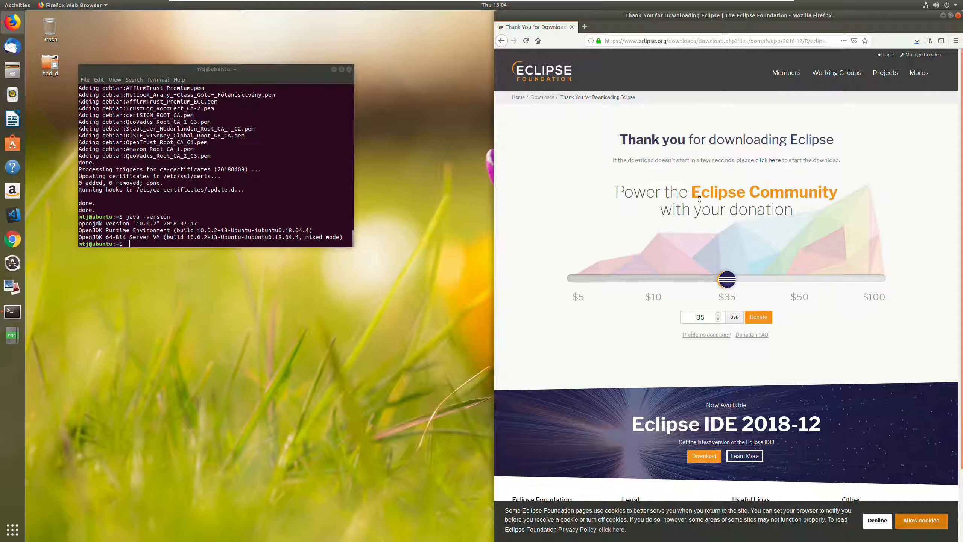
- Show the downloaded file in its folder, open eclipse-inst-linux64.tar.gz in Archive Manager and move that window beside the file browser
click(915, 42)
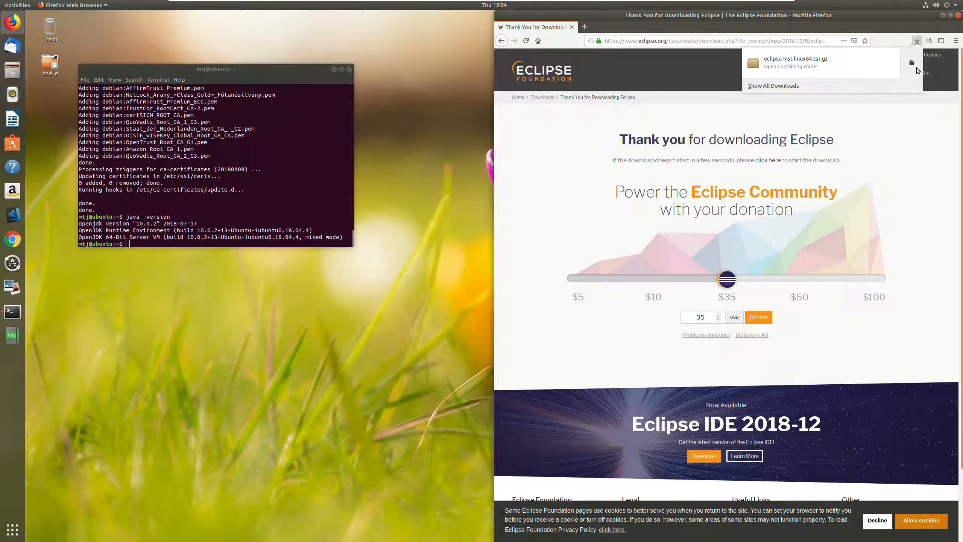
click(912, 64)
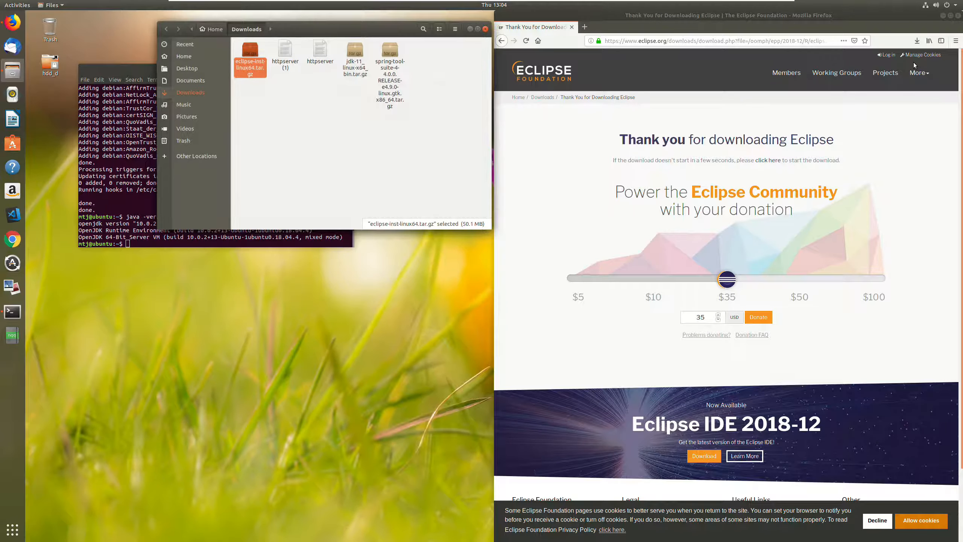
double_click(249, 51)
drag(235, 257, 805, 130)
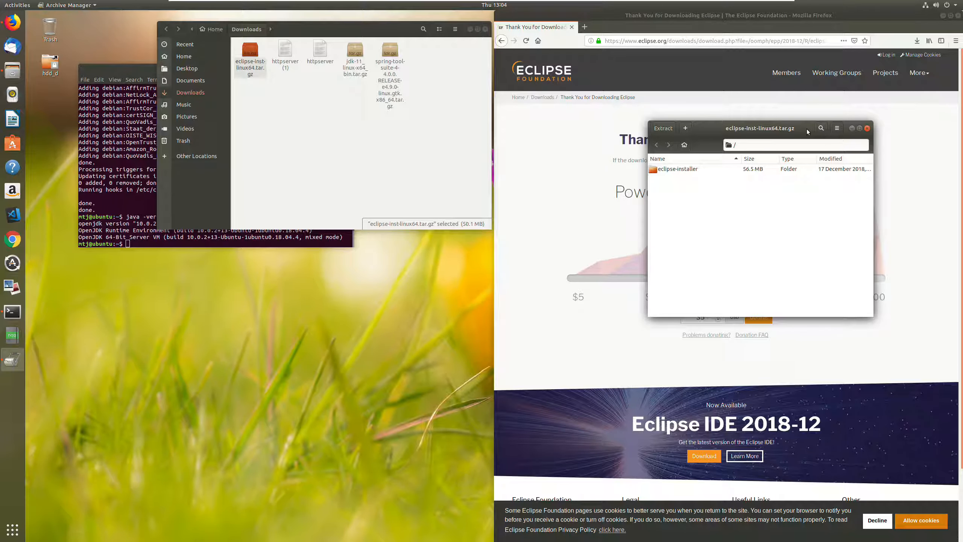
- Go to the Apps folder in Home and extract the eclipse-installer folder from the archive into it
click(189, 80)
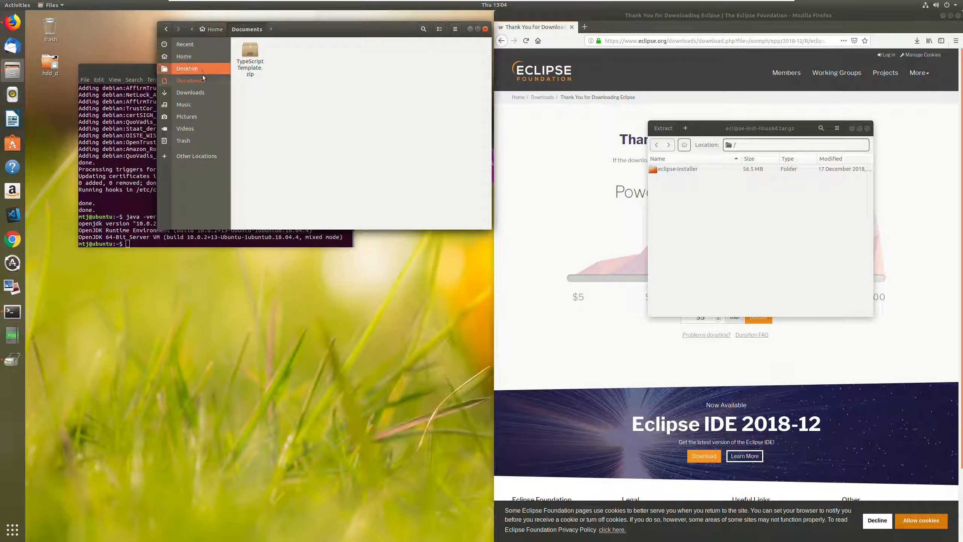
click(188, 57)
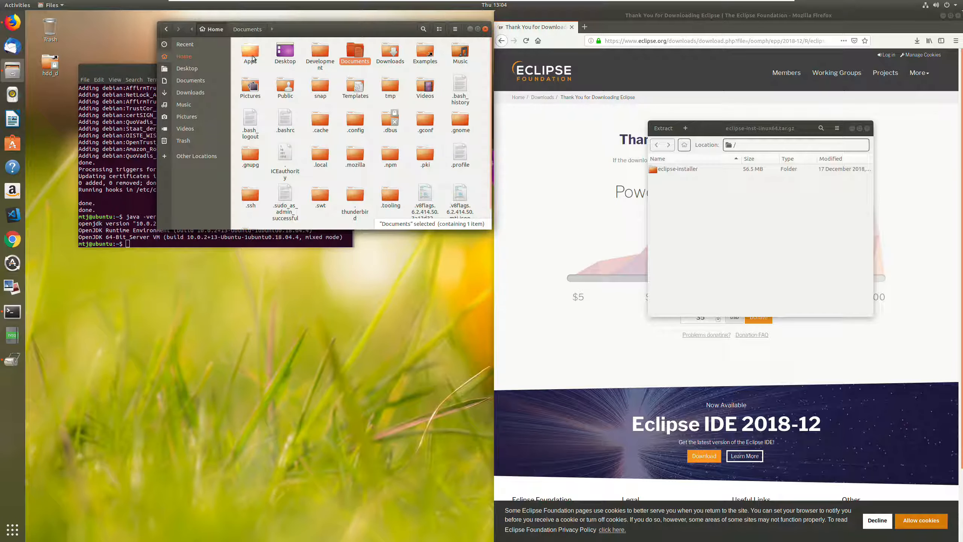
double_click(253, 59)
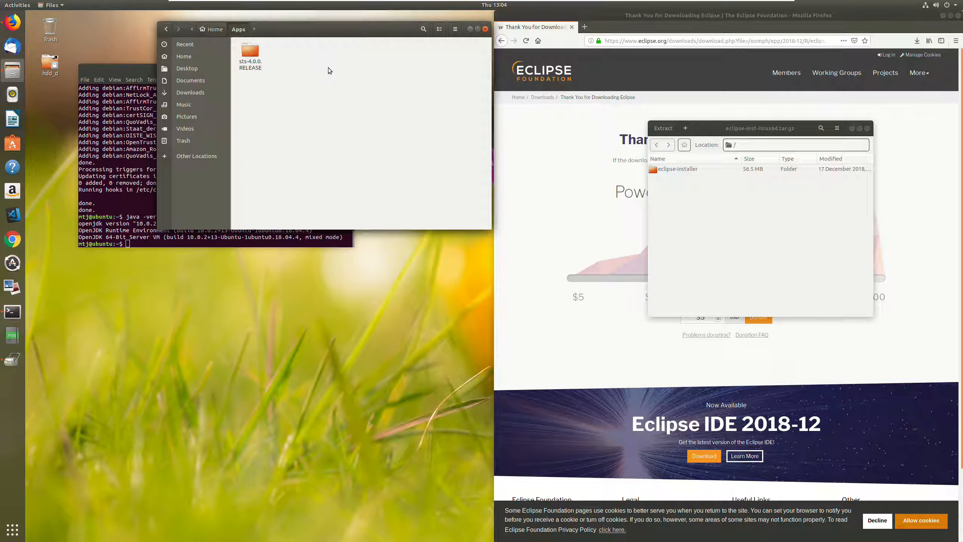
click(668, 170)
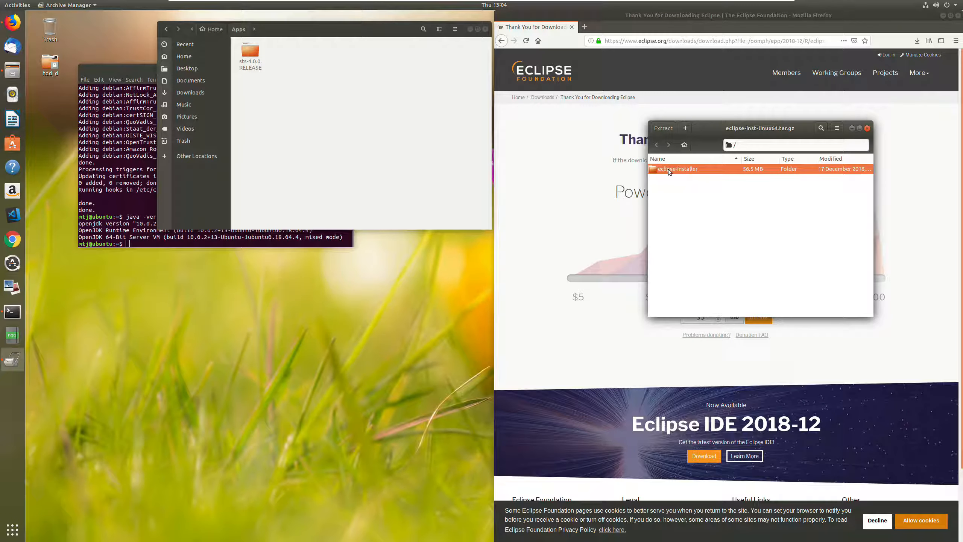
drag(671, 168, 343, 134)
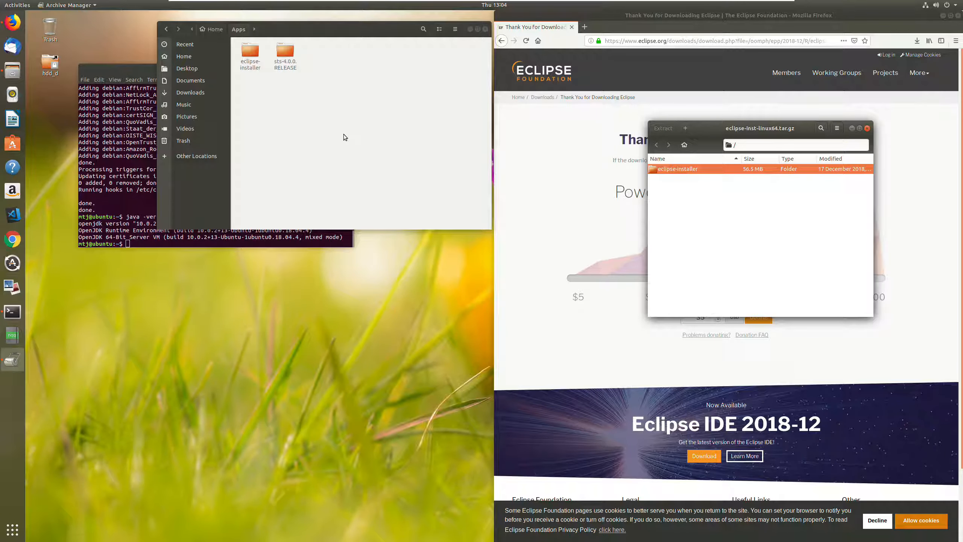
- Run eclipse-inst from the extracted eclipse-installer folder and start installing Eclipse IDE for Enterprise Java Developers in the default folder
double_click(250, 52)
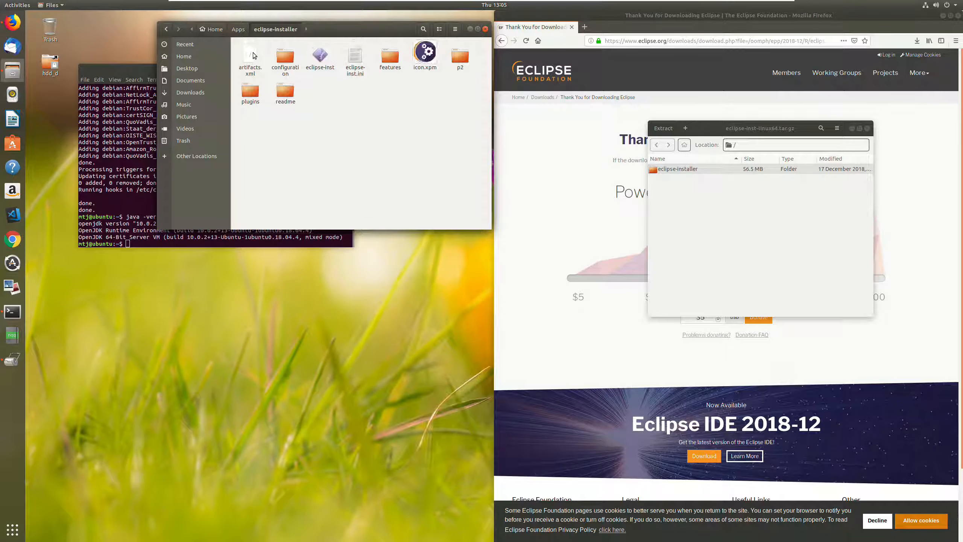
click(321, 56)
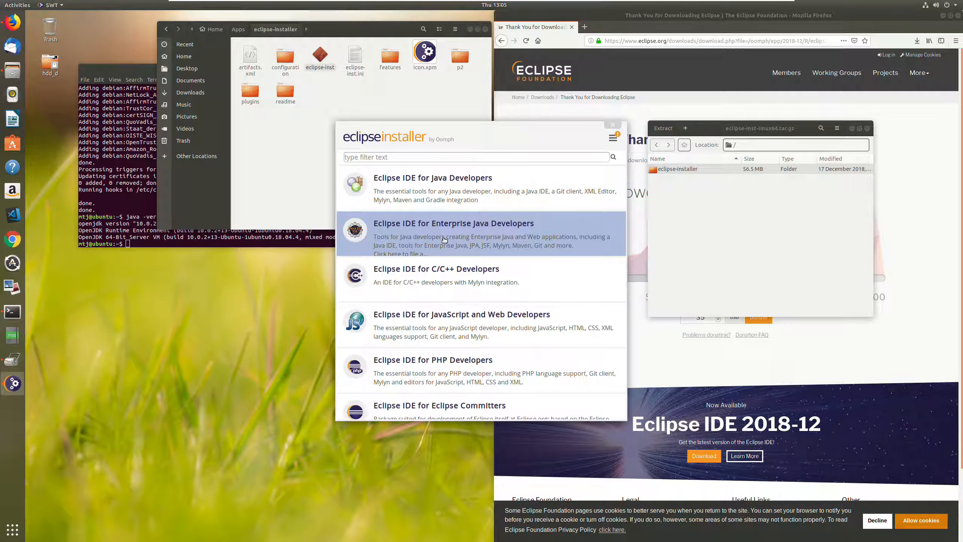
click(443, 238)
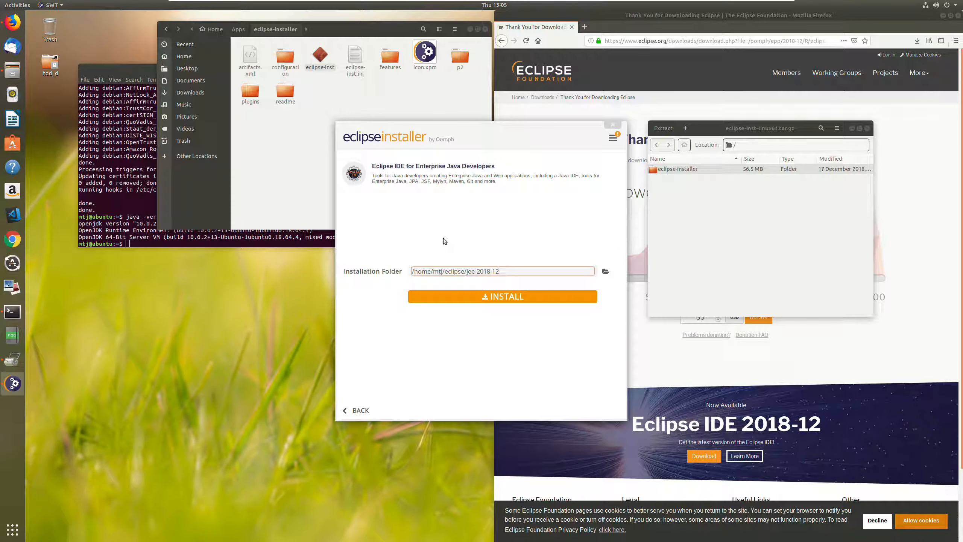
click(499, 296)
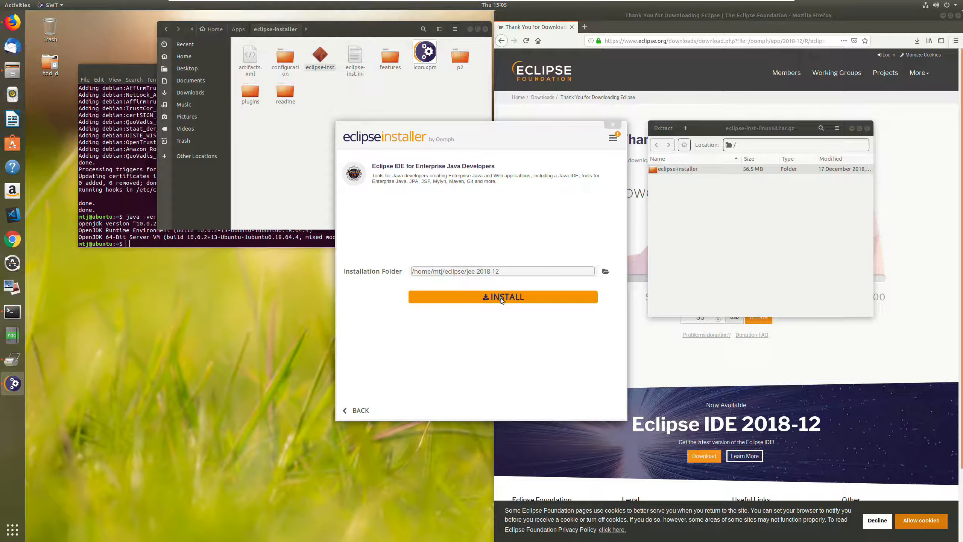
- Mark the Eclipse Foundation Java Software Code Signing certificate as trusted and accept it to complete the installation
click(570, 349)
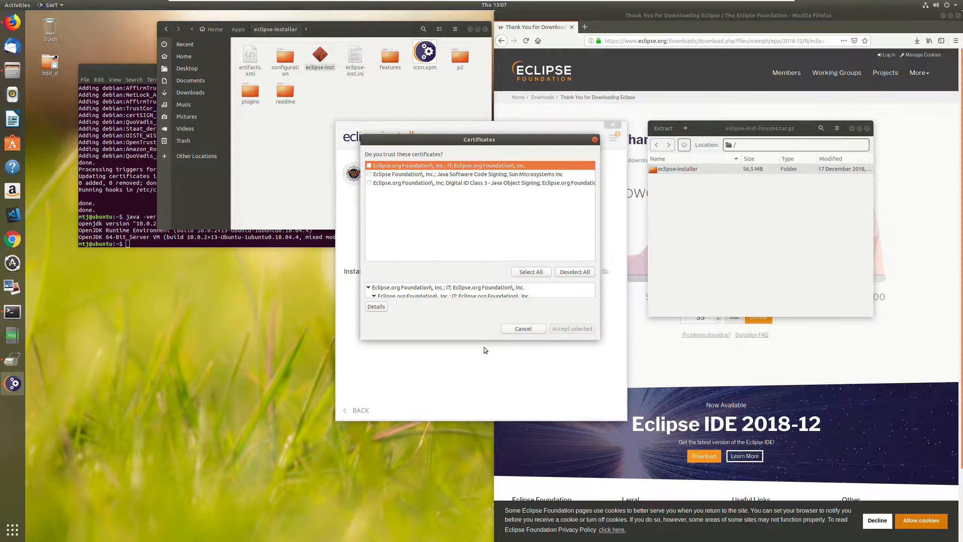
click(372, 174)
click(571, 329)
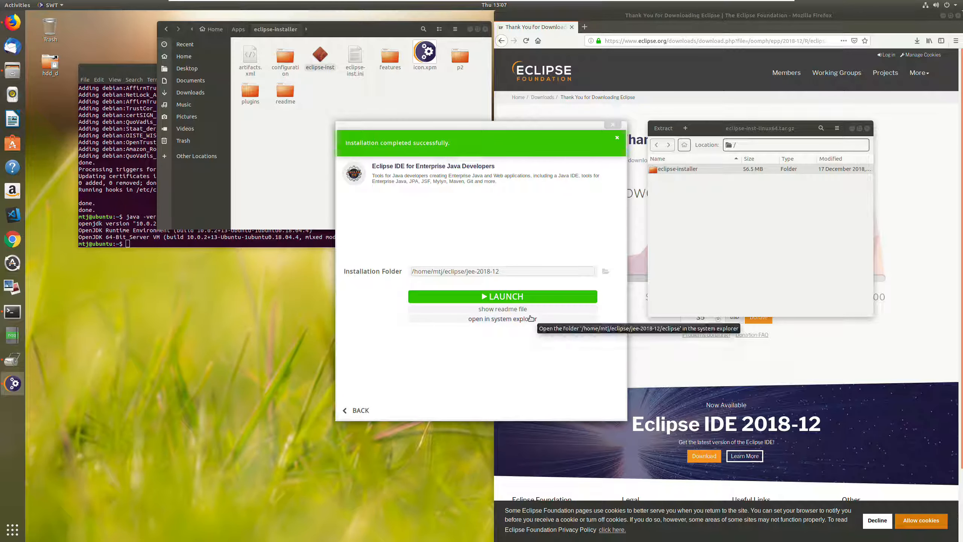
- Launch the installed Eclipse IDE with the default eclipse-workspace and show the full workbench layout in a maximized window
click(481, 297)
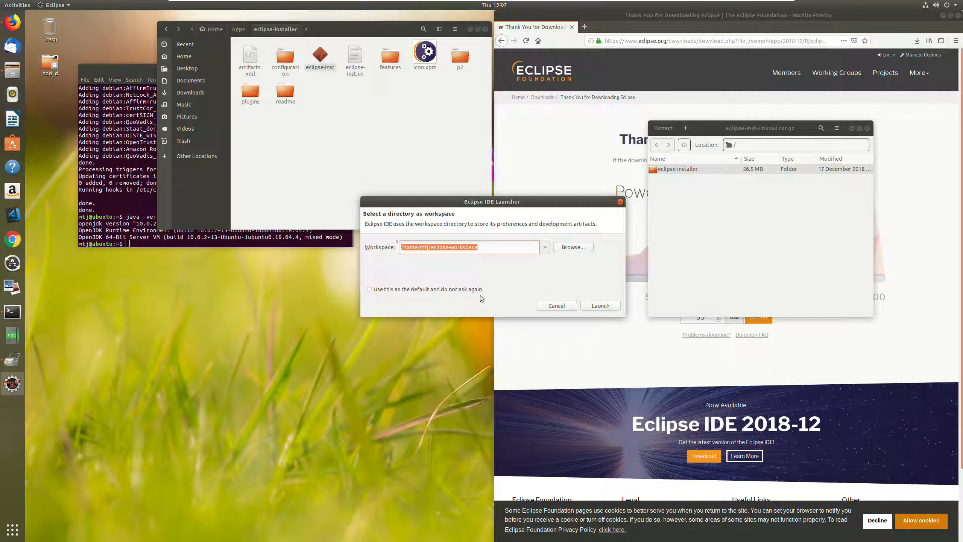
click(600, 306)
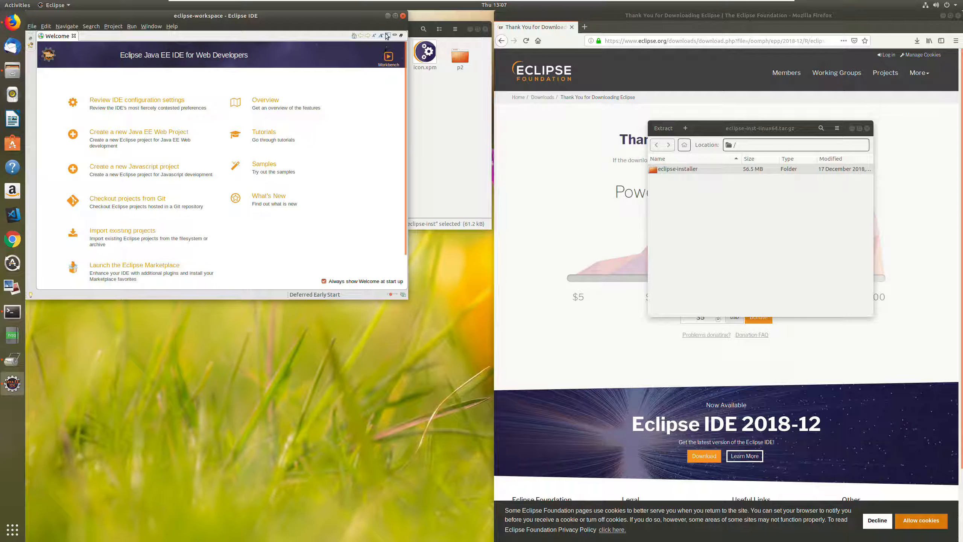
click(394, 17)
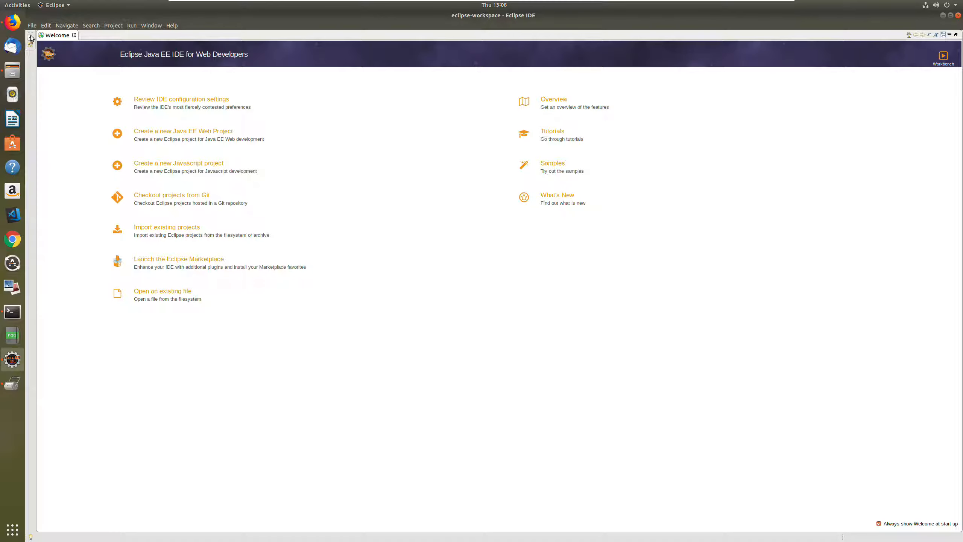
click(42, 50)
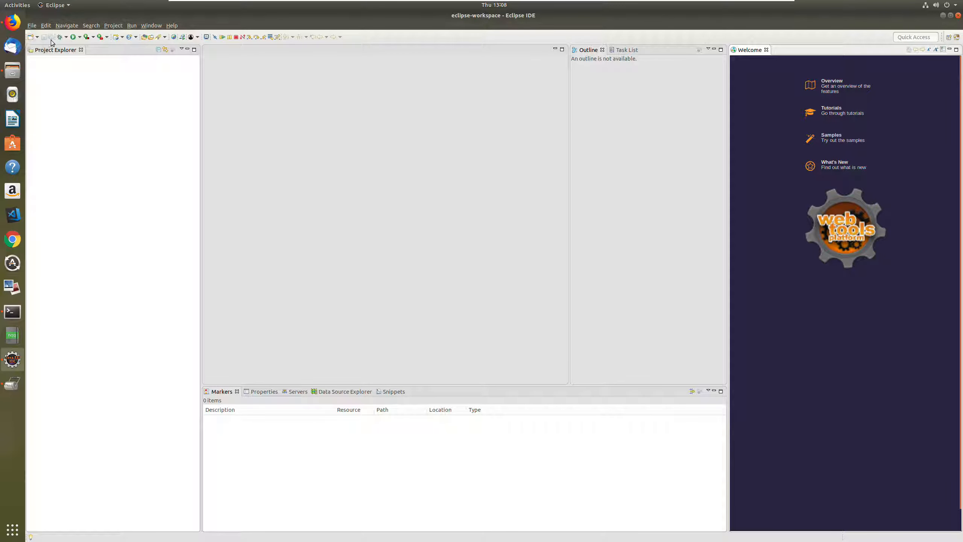
- Start a new Java Project, finding its wizard by filtering the wizard list for "java"
click(31, 27)
mouse_move(43, 35)
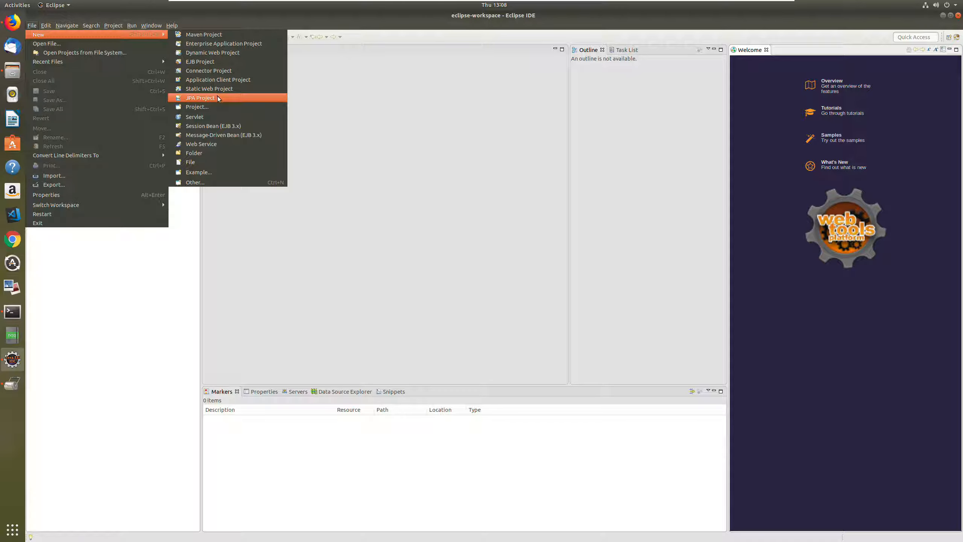
click(203, 182)
text(java)
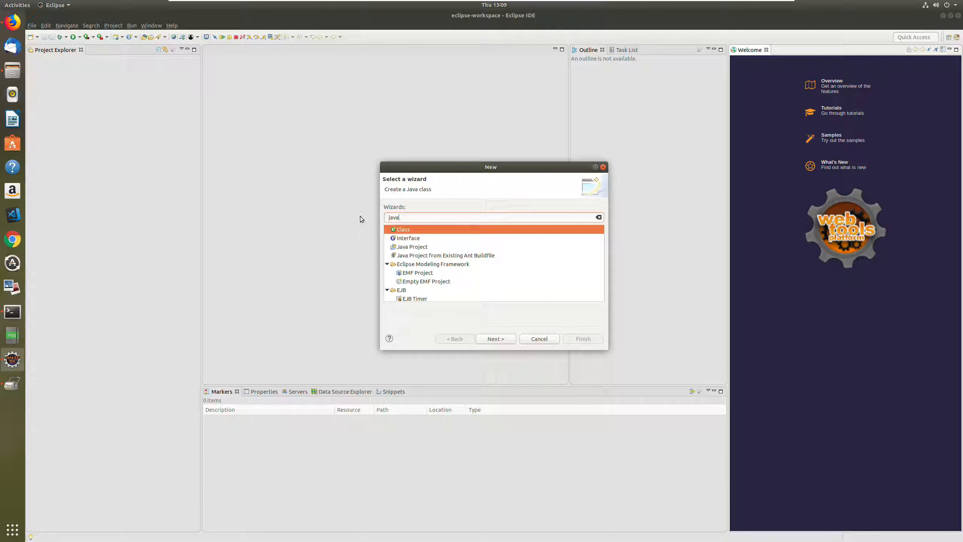
click(412, 247)
click(495, 338)
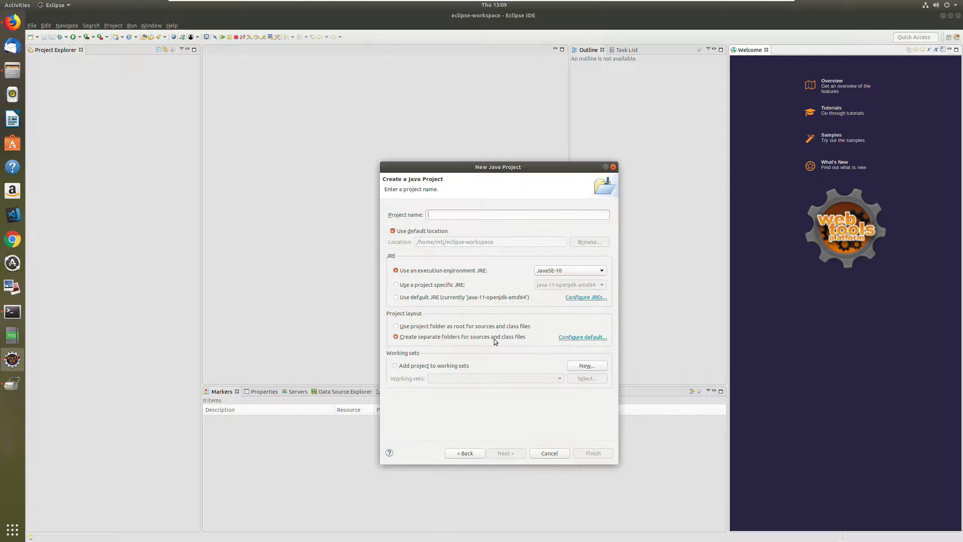
- Name the project Java11Test, finish it with the default settings and create its module-info.java with module name Java11Test
text(Java11Test)
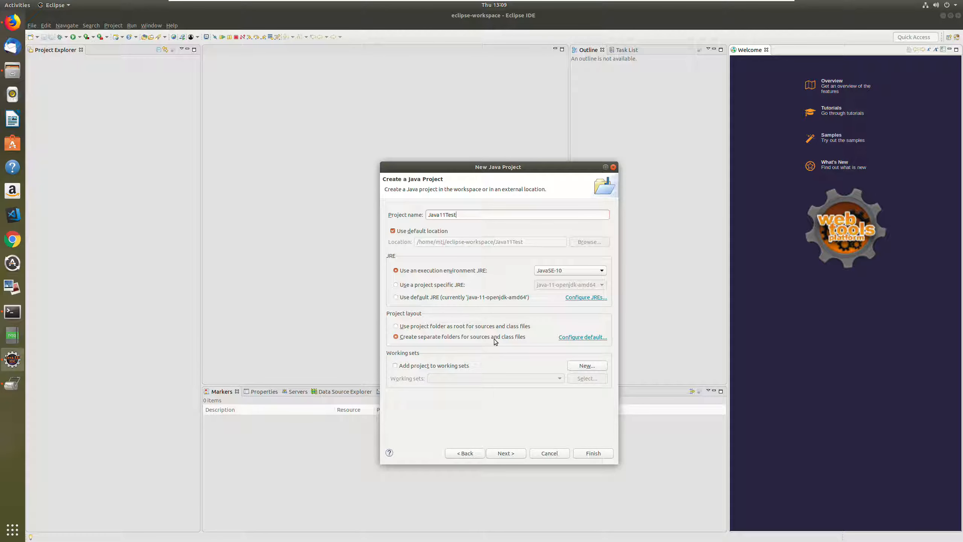
click(514, 454)
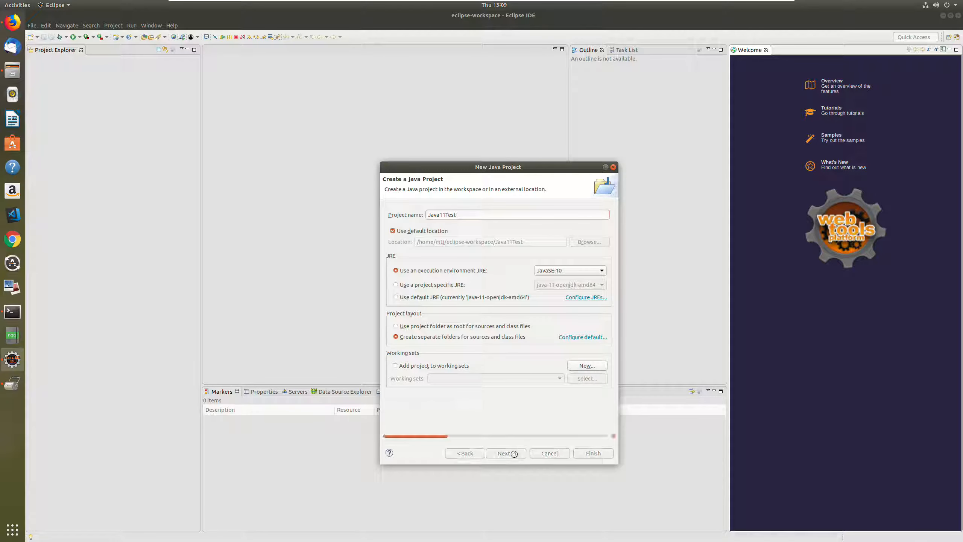
click(593, 454)
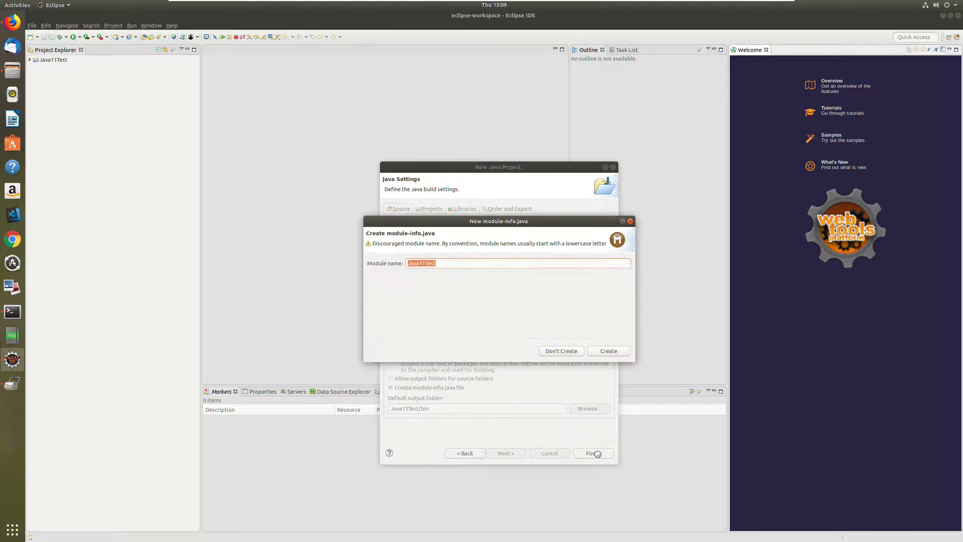
click(609, 353)
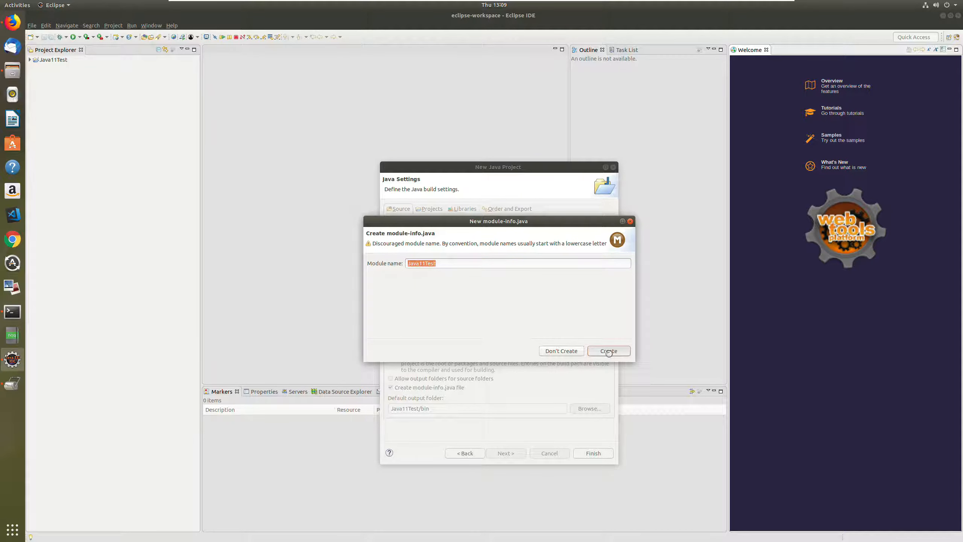
- Accept the Java perspective and create a package named app in the project's src folder, including a package-info.java file
click(568, 298)
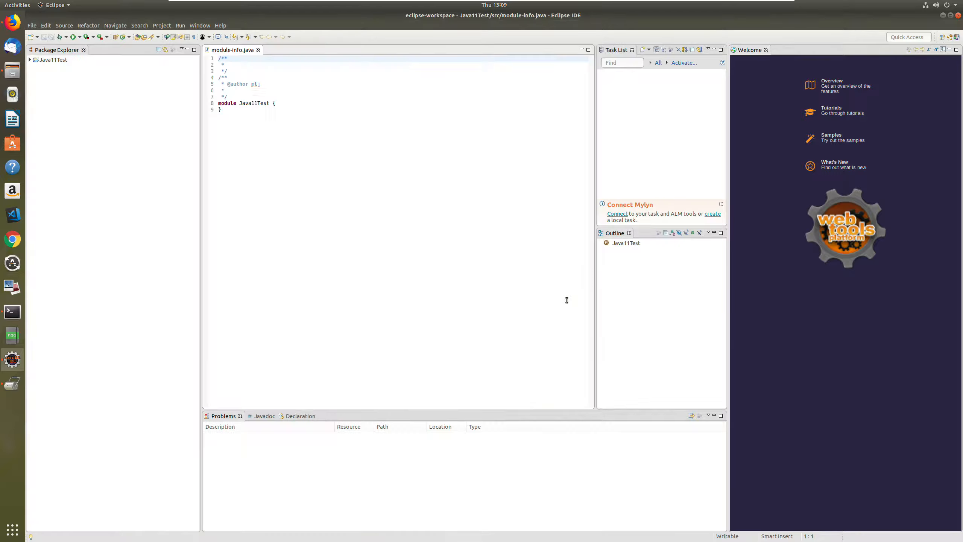
click(30, 59)
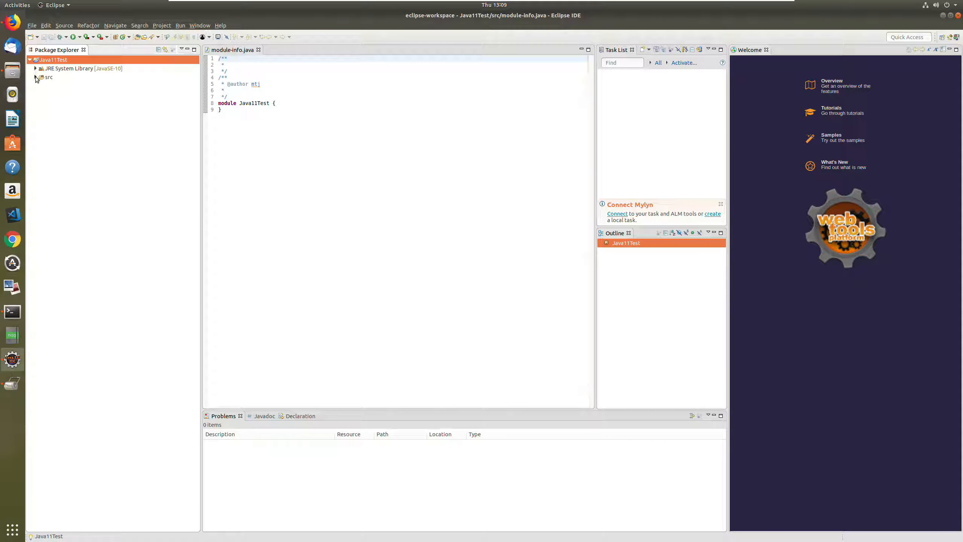
click(36, 77)
right_click(48, 77)
mouse_move(75, 83)
click(196, 100)
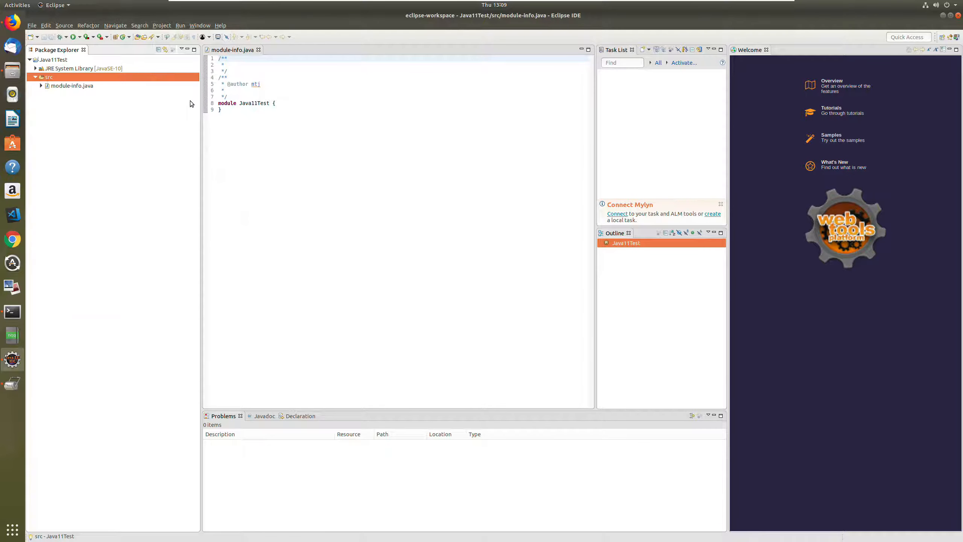
text(app)
click(440, 246)
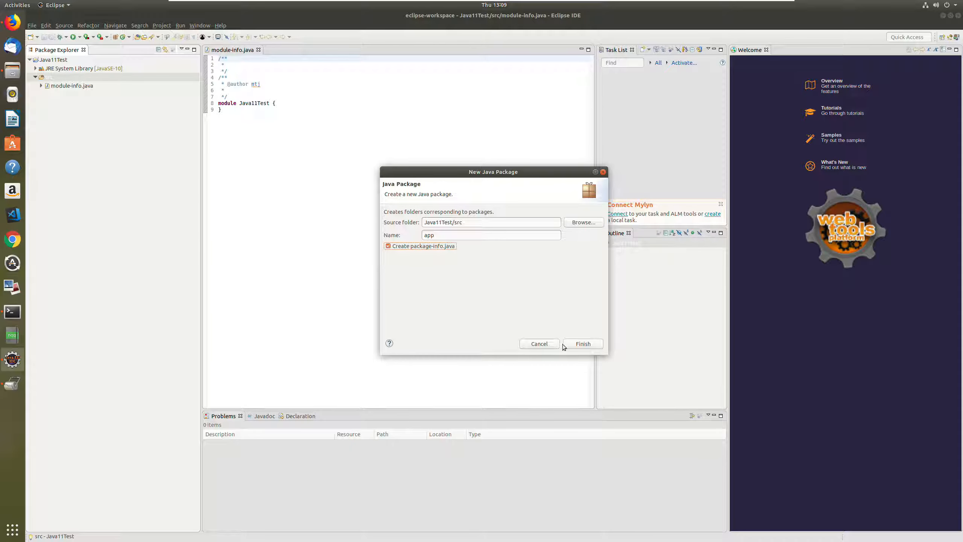
click(566, 344)
- Create a public class Main in the app package with a public static void main stub and generated comments
right_click(55, 86)
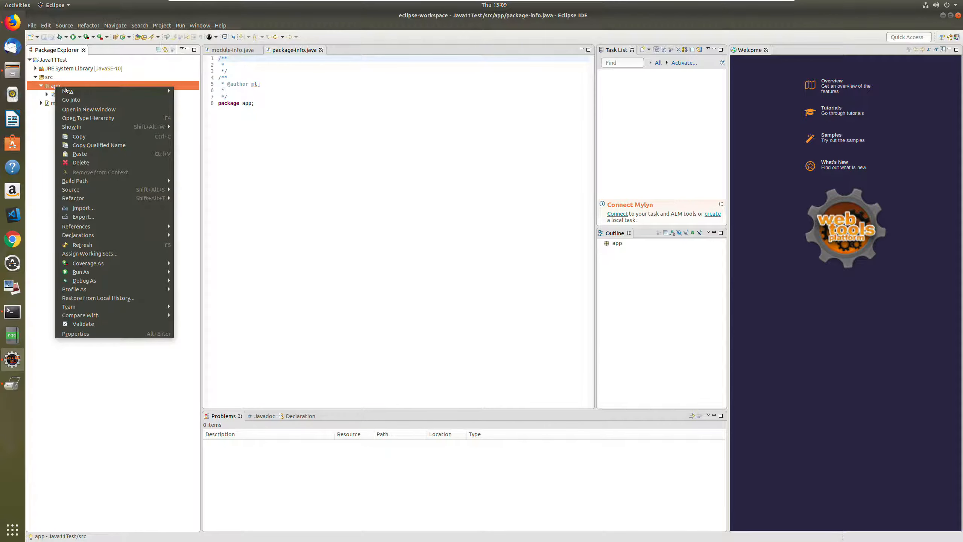
mouse_move(95, 91)
click(203, 121)
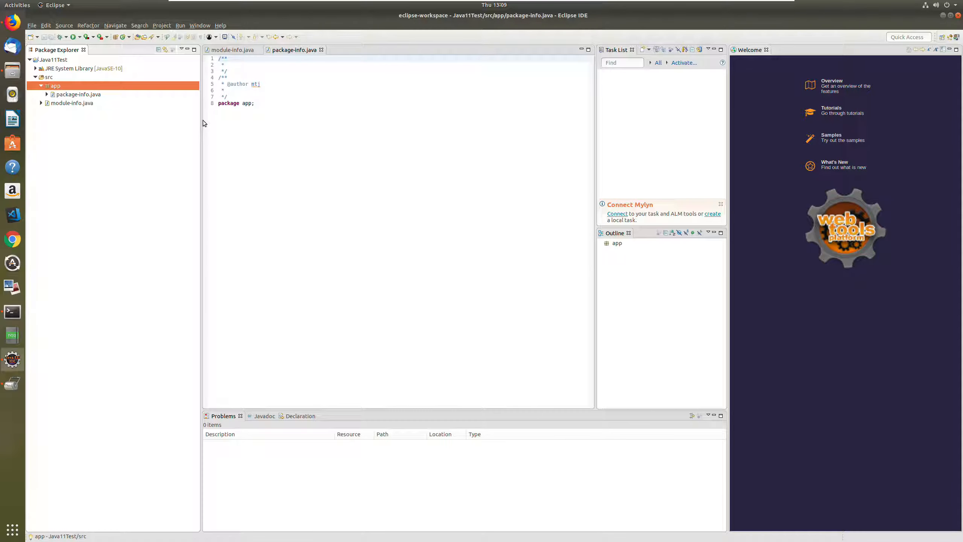
text(Main)
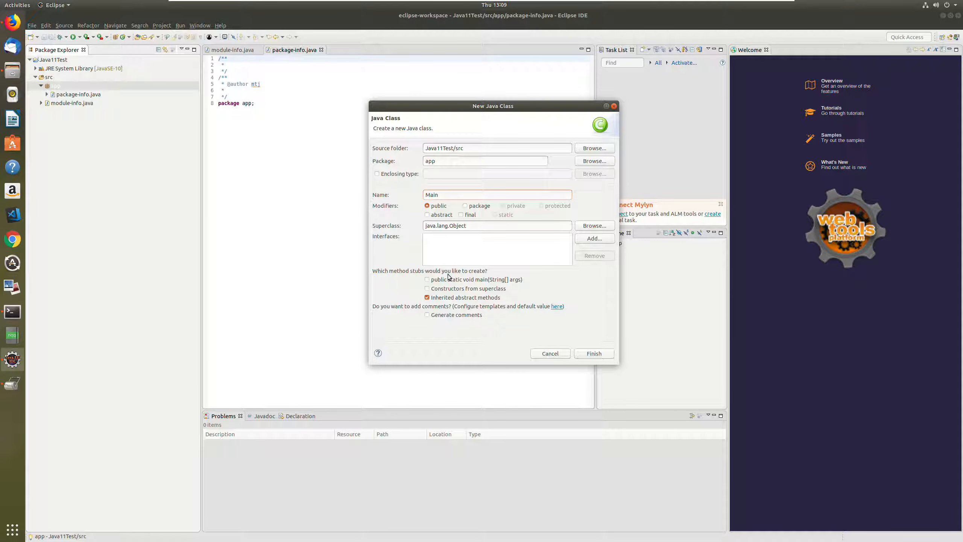
click(427, 279)
click(439, 315)
click(593, 353)
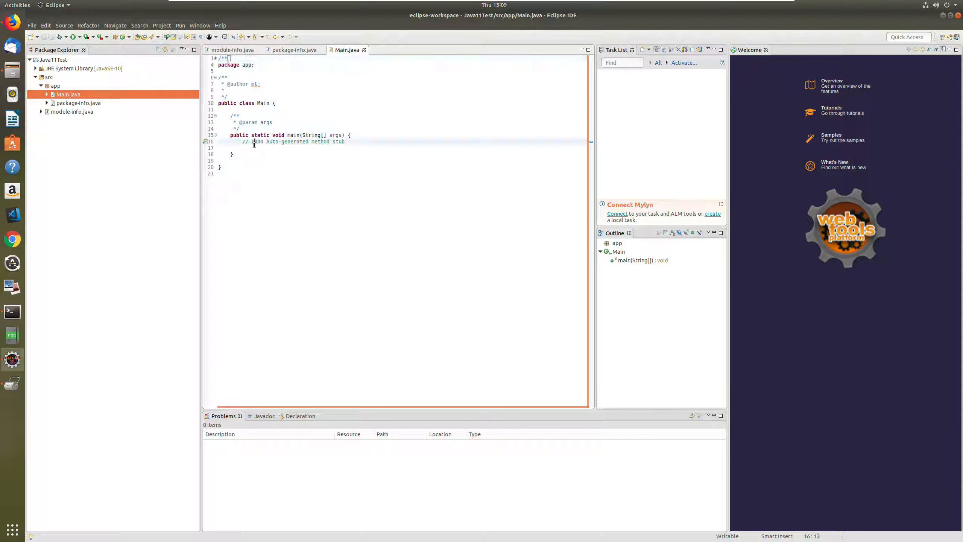
- Add the comment "// Java 11 Test" below the TODO line inside the main method
click(254, 146)
key(Tab)
key(Tab)
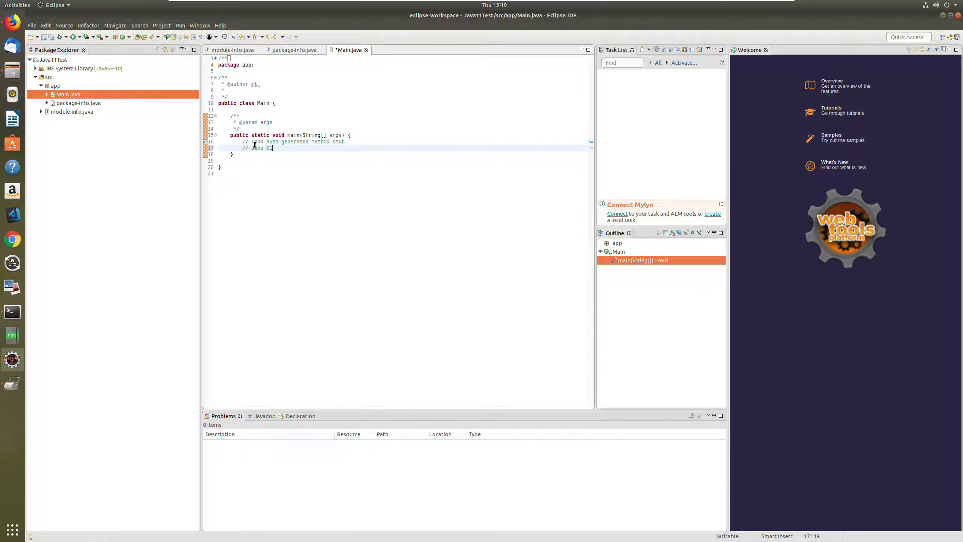
key(Return)
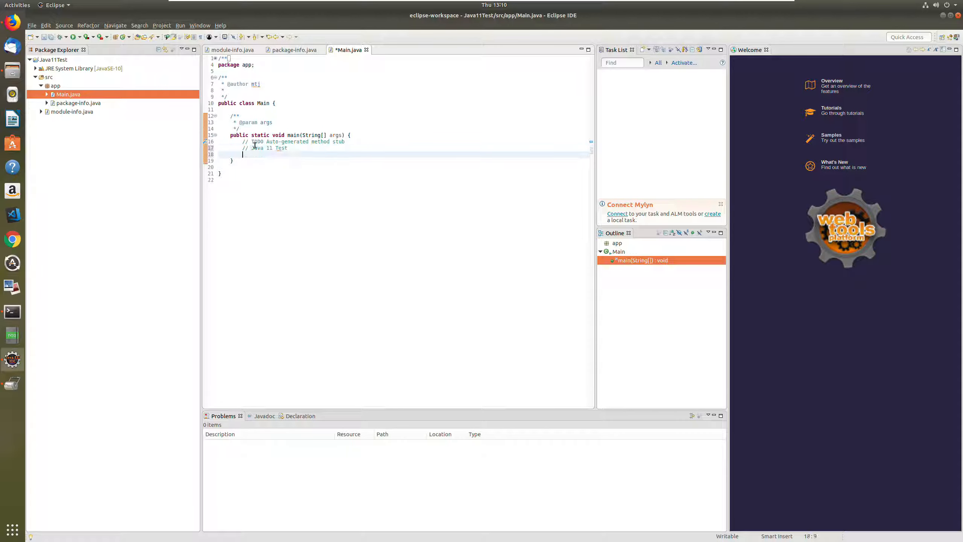
- Below the comment, add the statement System.out.println(" ".isBlank()); to the main method
text(sysout)
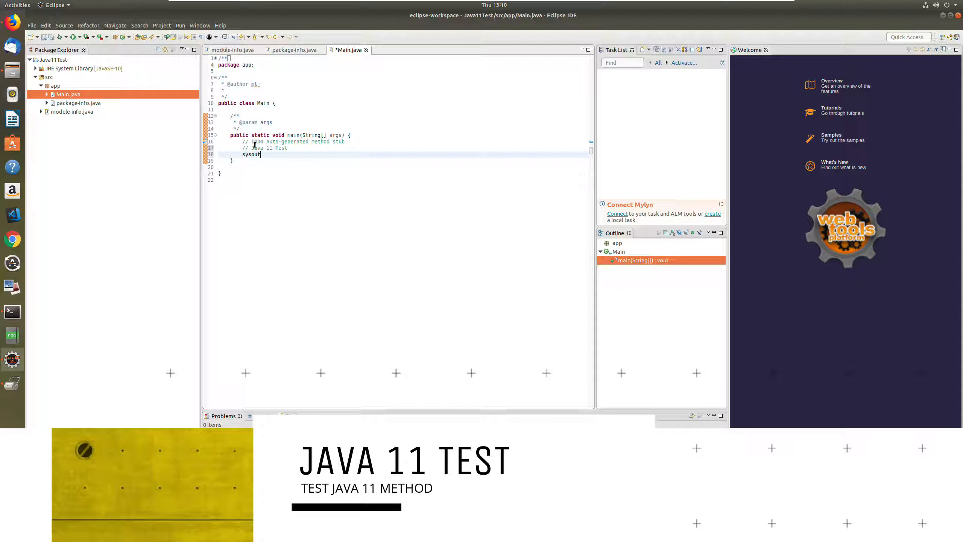
key(ctrl+space)
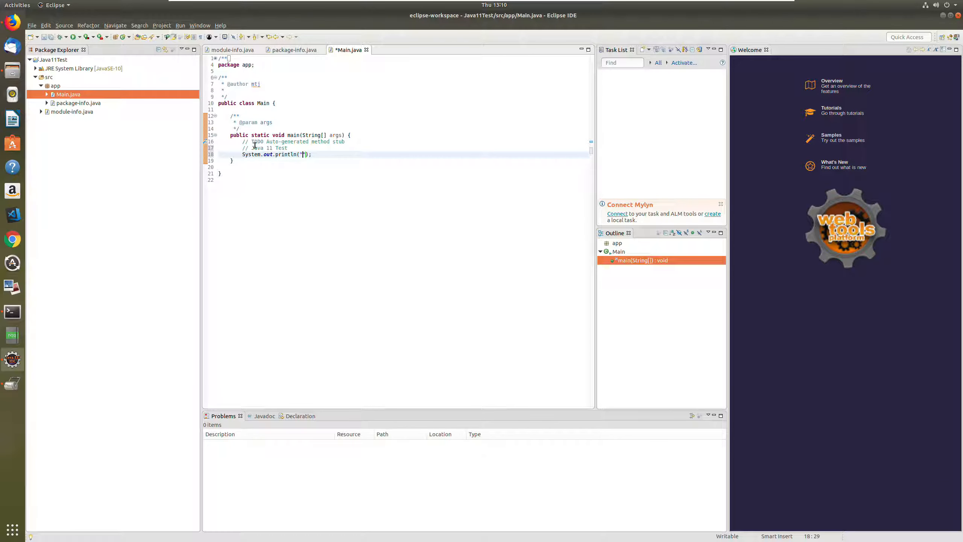
text(" ",)
key(BackSpace)
text(.isBlank())
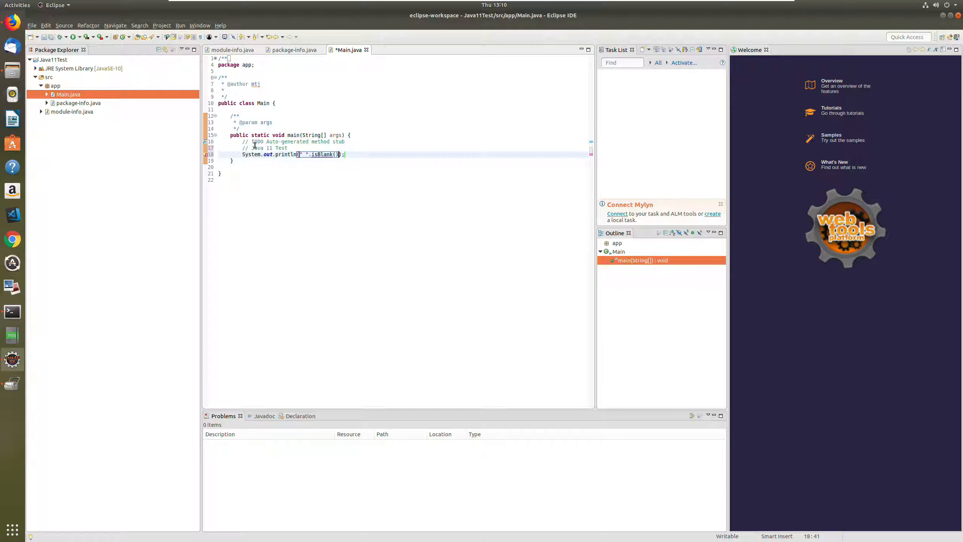
- Check the error on the isBlank() line and switch the project's JRE System Library to java-11-openjdk-amd64
click(282, 173)
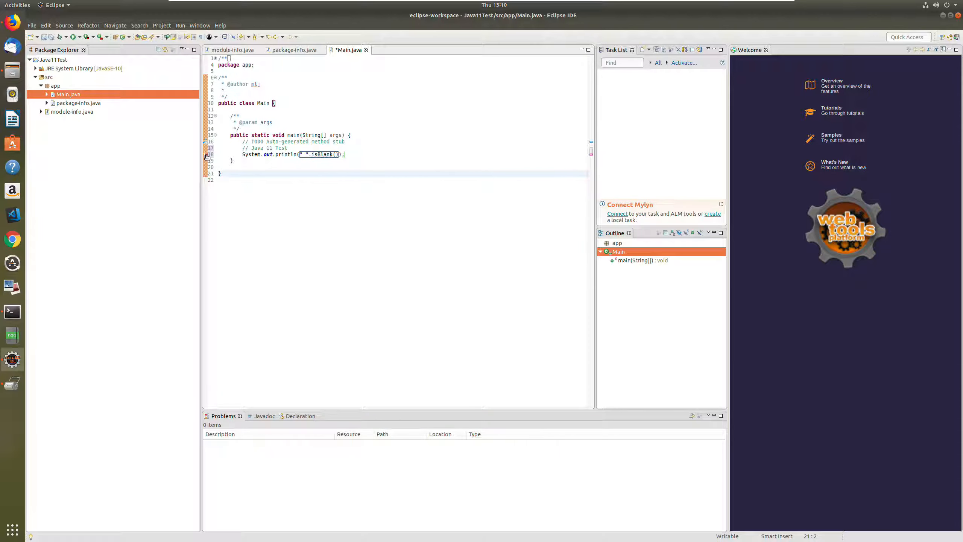
click(207, 156)
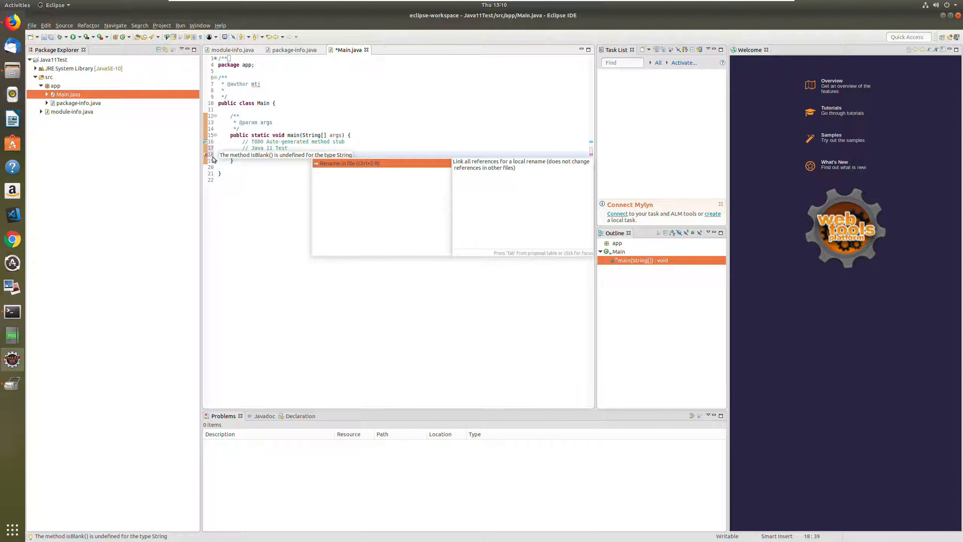
click(272, 176)
click(103, 68)
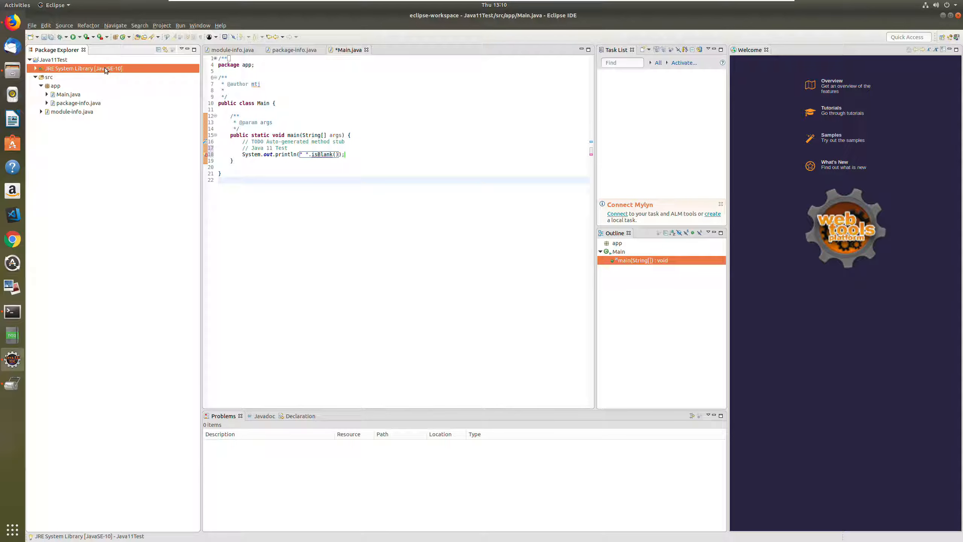
right_click(105, 68)
click(139, 156)
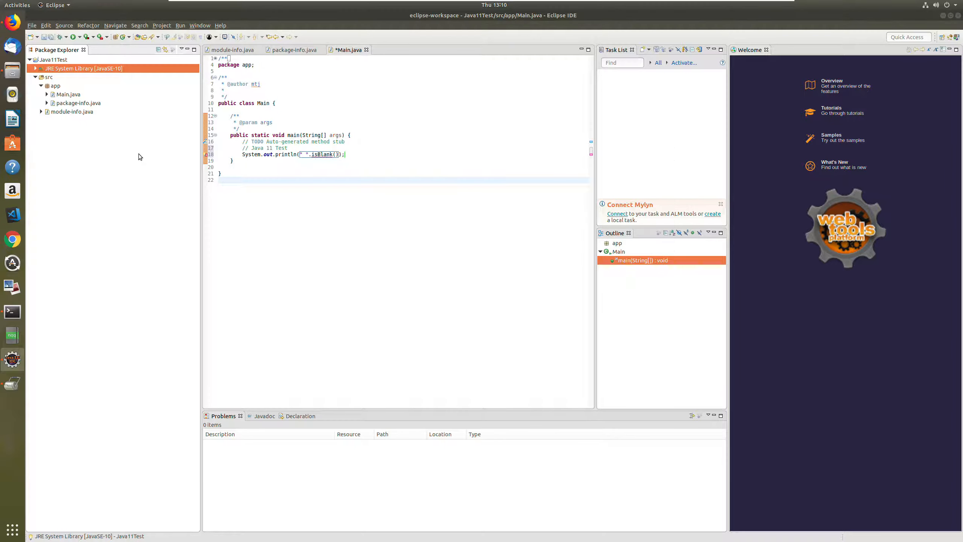
click(588, 192)
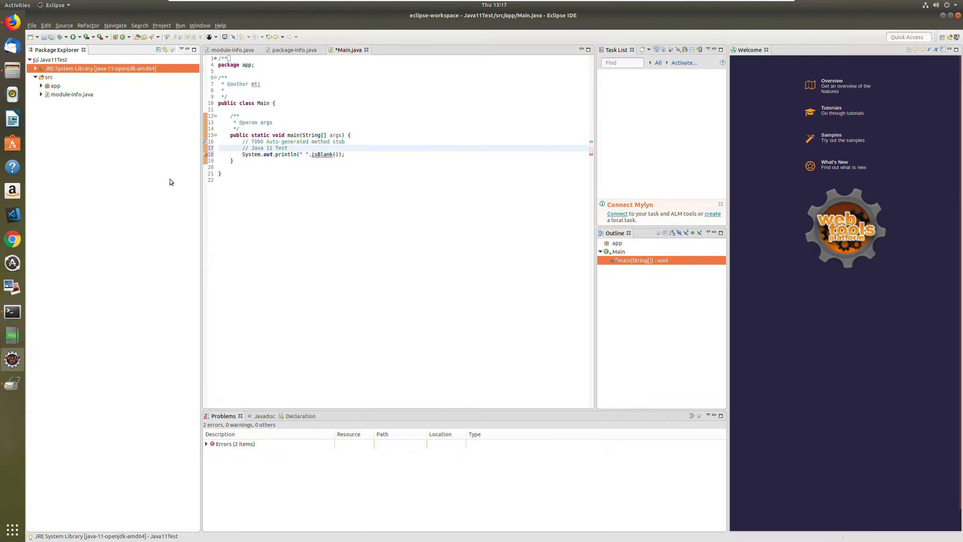
- Switch to Firefox, search the web for "open jdk 11" and open the "JDK 11 - OpenJDK" project page
click(12, 22)
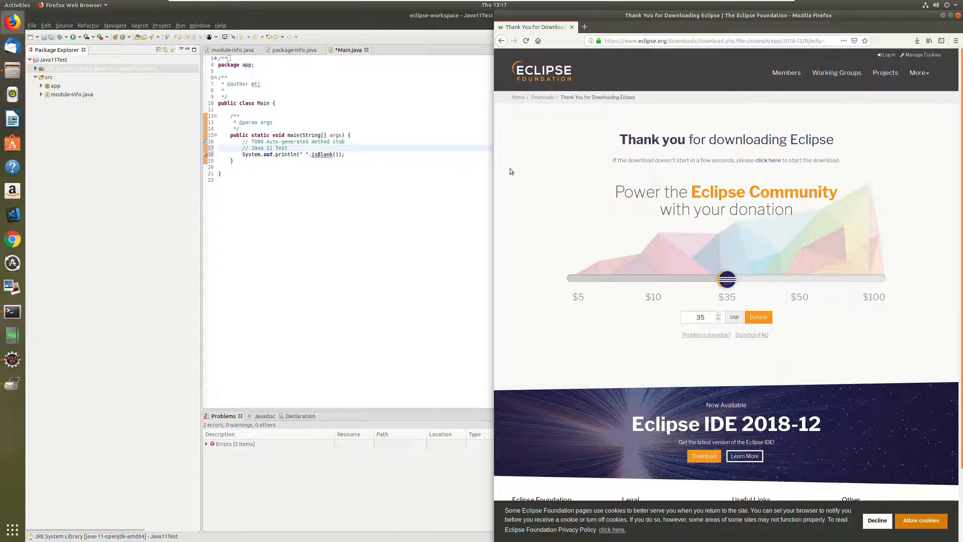
click(631, 42)
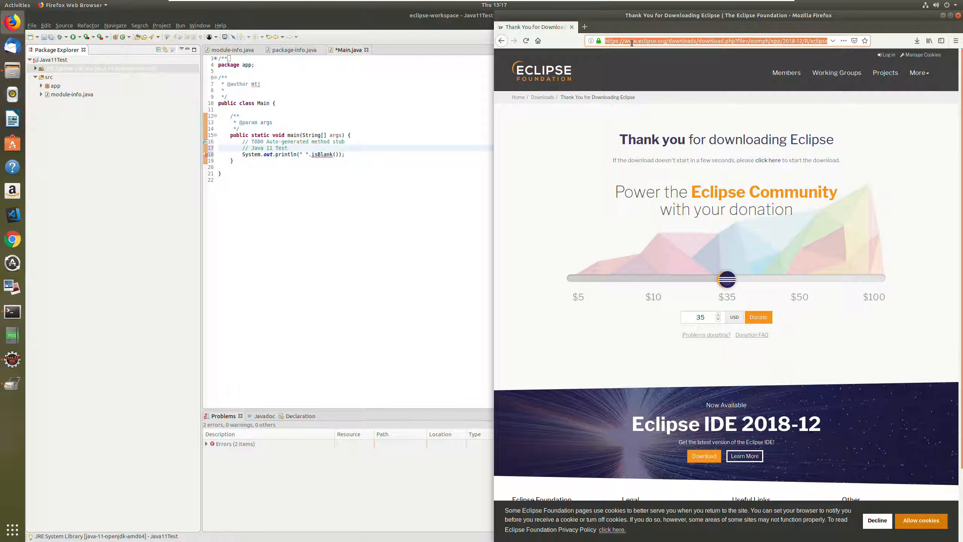
text(open j)
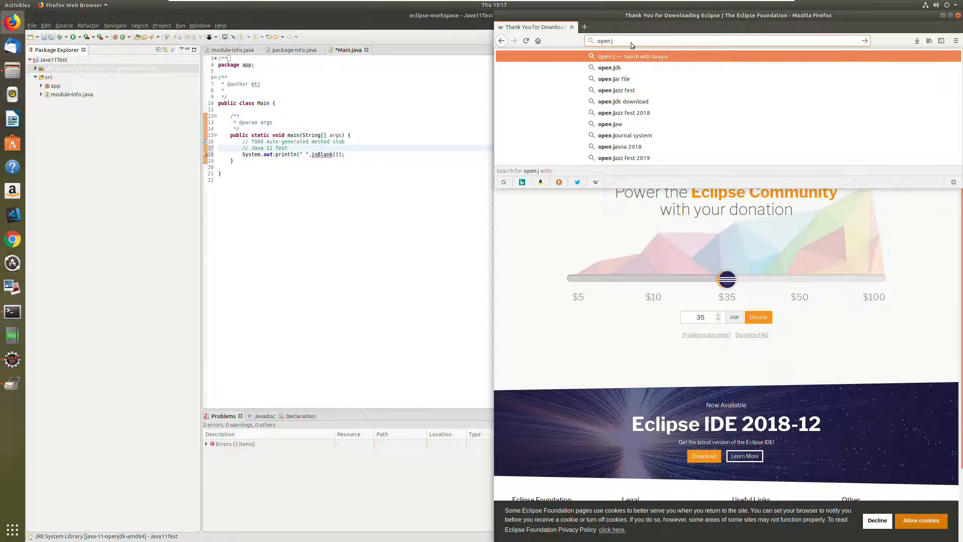
text(dk 11)
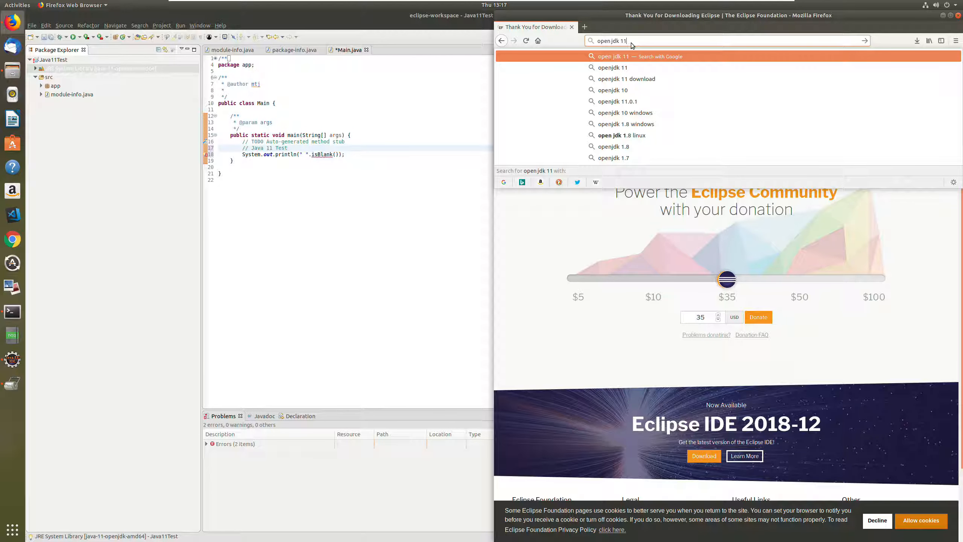
key(Return)
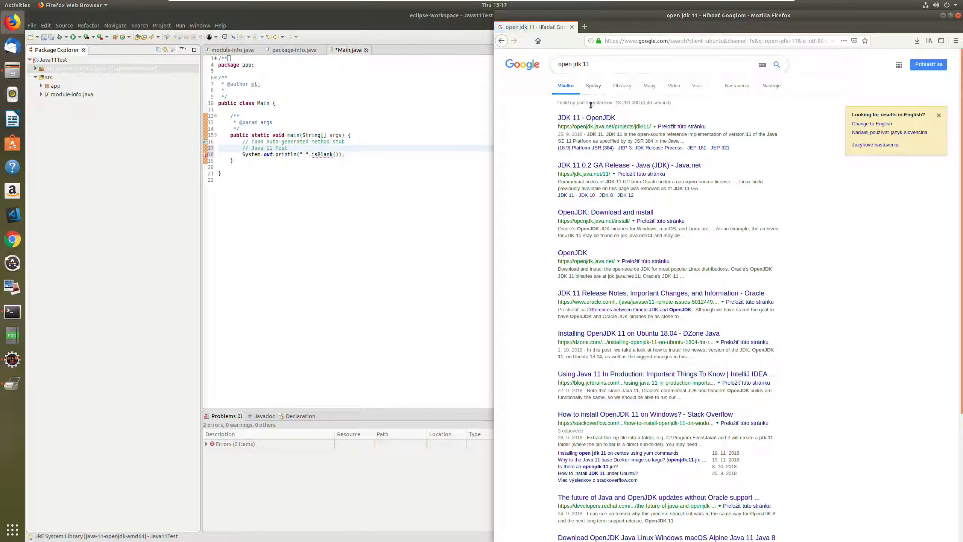
click(587, 118)
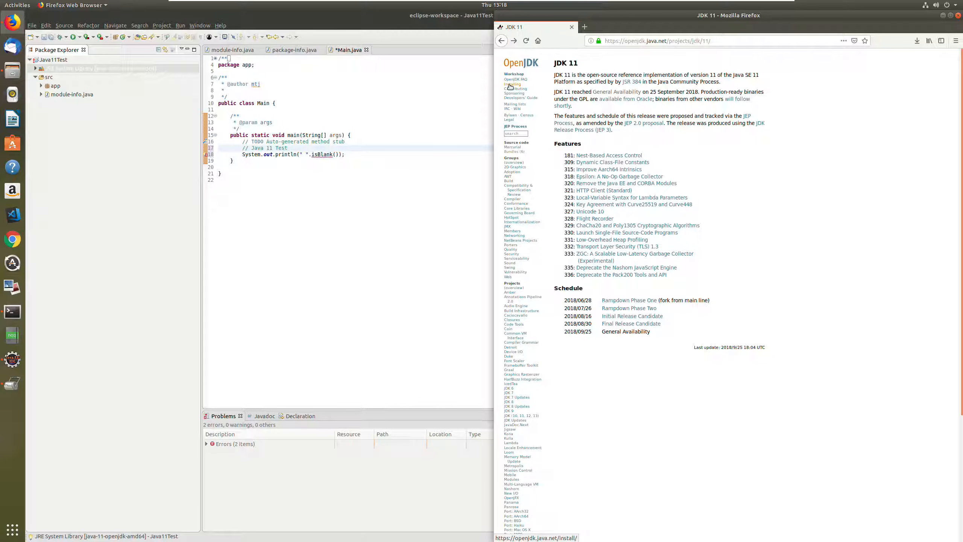
- Follow the OpenJDK installation instructions to the JDK 11 release on jdk.java.net and save the Linux/x64 tar.gz build
click(511, 85)
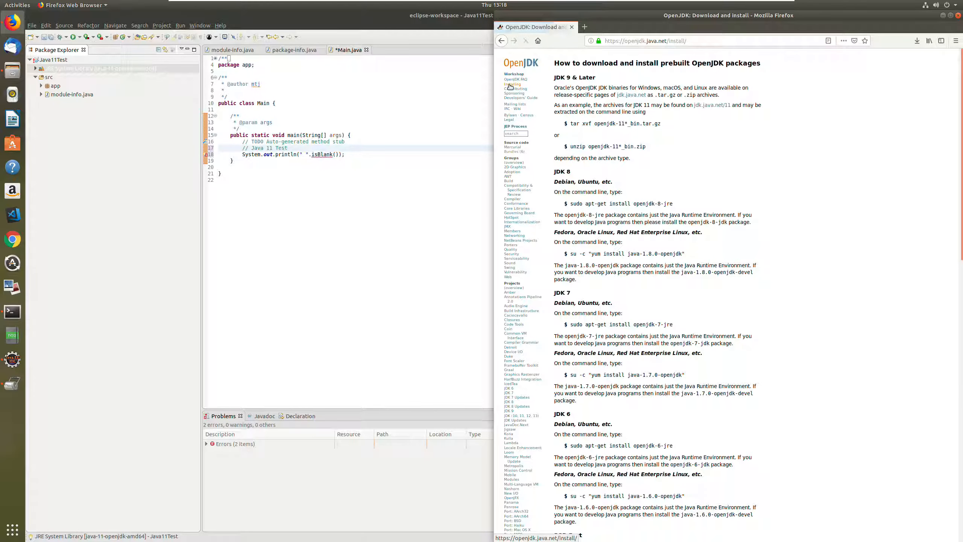
click(622, 96)
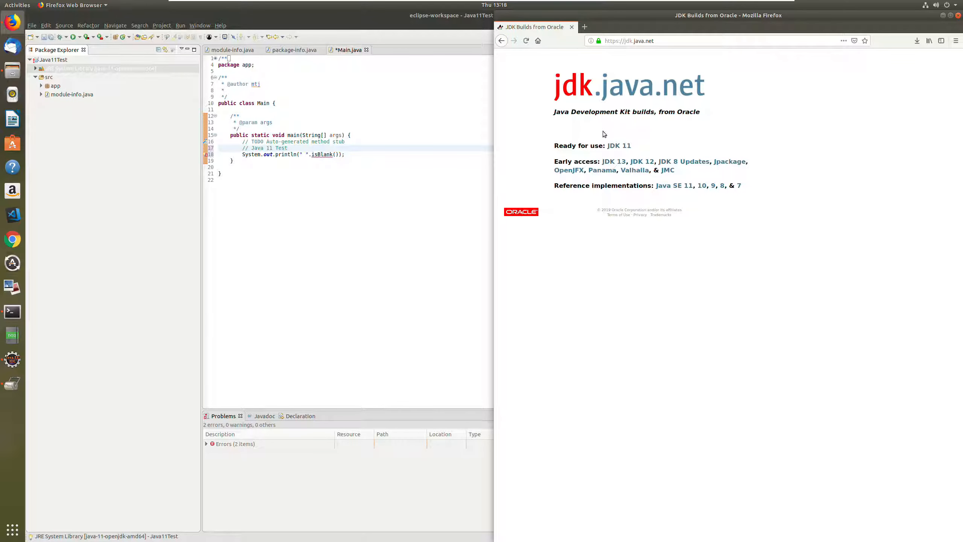
click(616, 147)
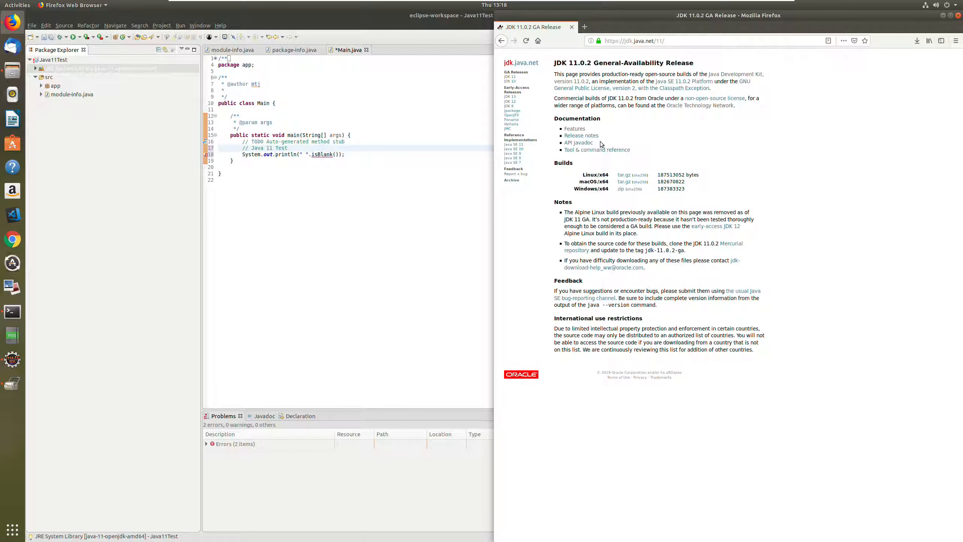
click(621, 178)
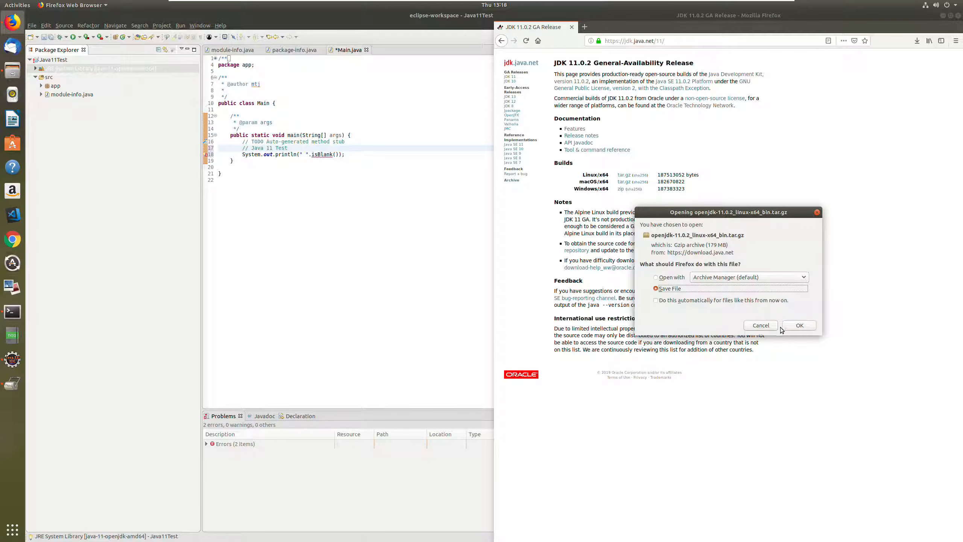
click(798, 326)
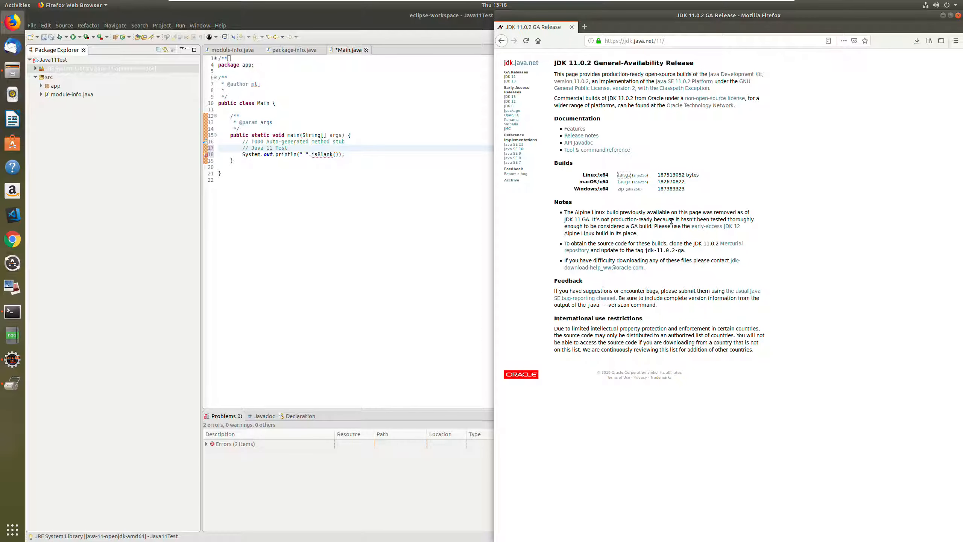
- Show the downloaded JDK archive in its folder, open a terminal there and place it below the file manager window
click(916, 42)
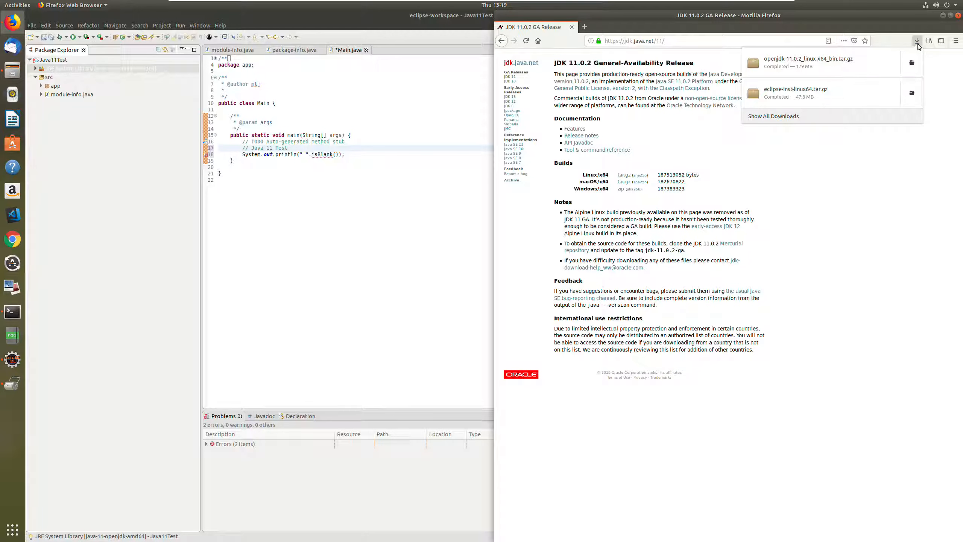
click(911, 62)
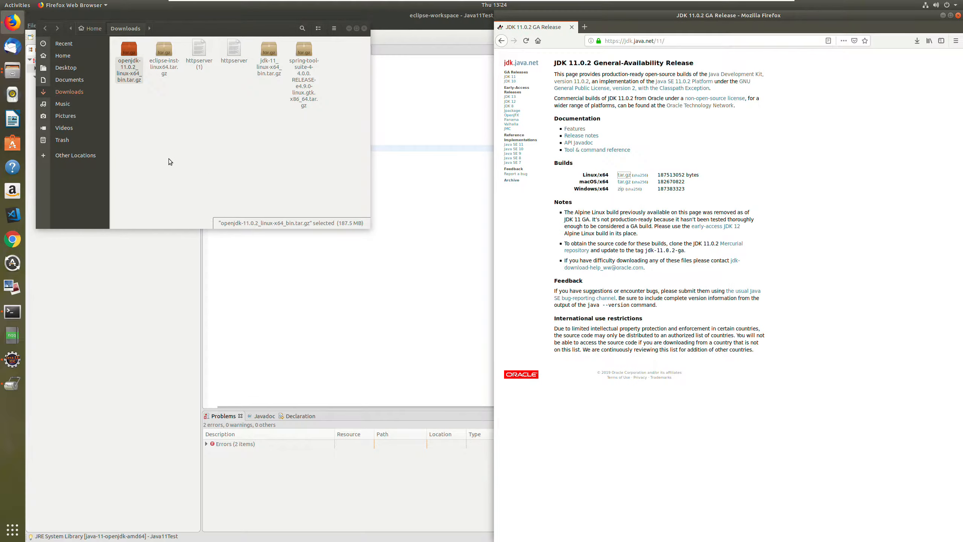
click(167, 158)
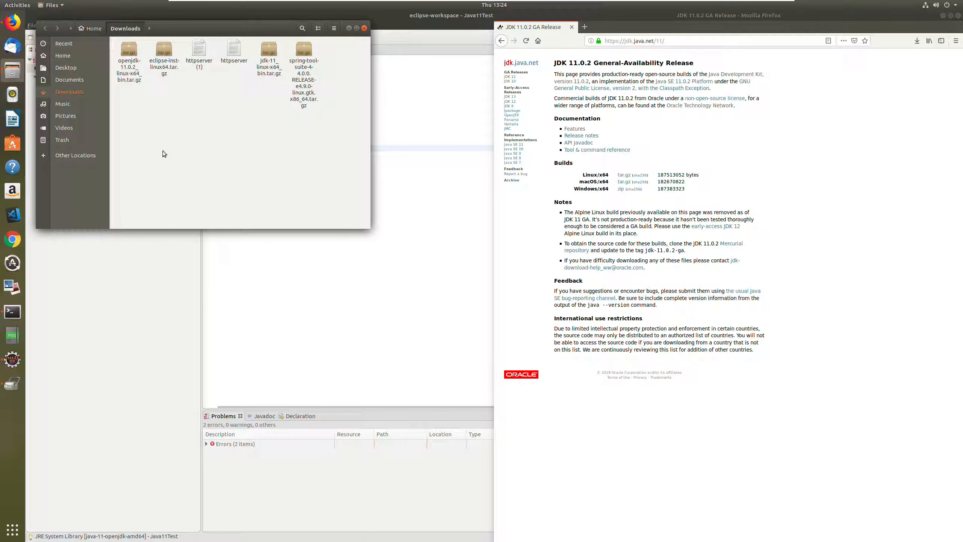
right_click(143, 128)
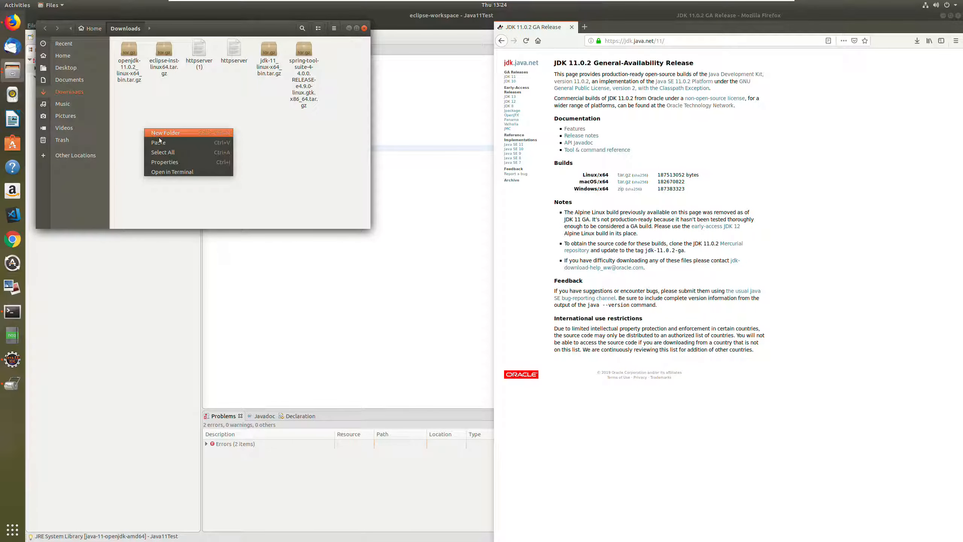
click(164, 173)
drag(224, 52, 223, 245)
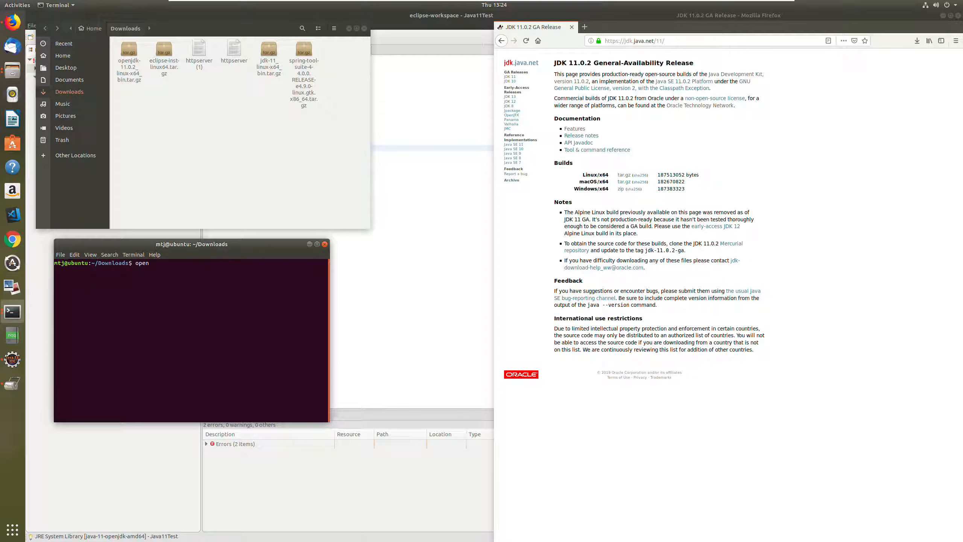
- Clear the text at the terminal prompt and begin the archive extraction command with "sudo tar xfvz"
key(BackSpace)
key(BackSpace)
key(BackSpace)
text(sudo tar x)
- Copy the full file name of openjdk-11.0.2_linux-x64_bin.tar.gz in the Downloads folder without renaming the file
click(123, 78)
key(F2)
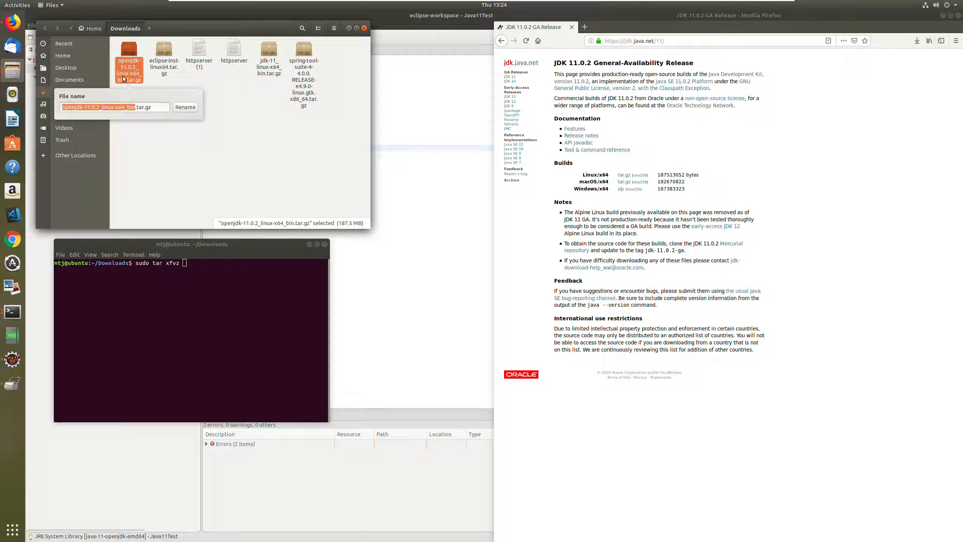
key(ctrl+a)
key(super+c)
right_click(123, 109)
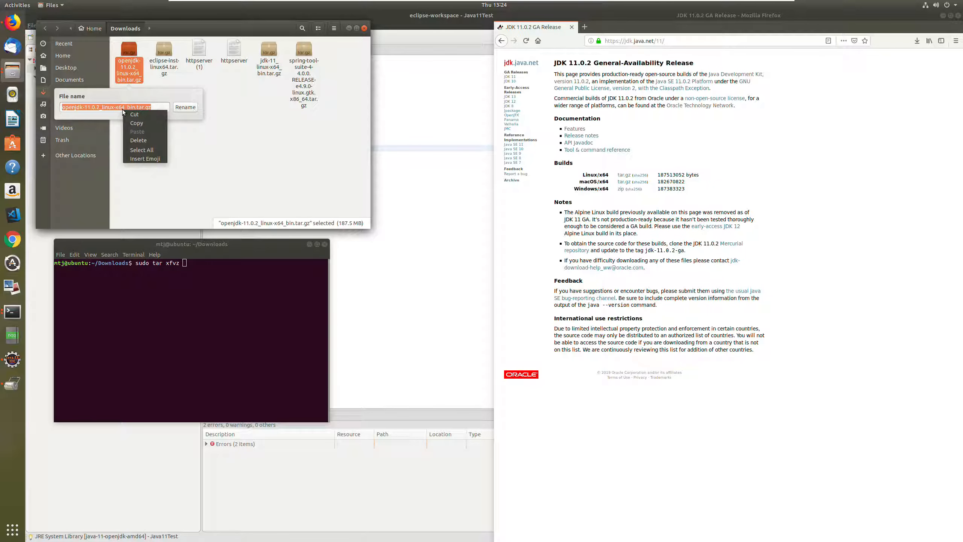
click(135, 120)
key(Escape)
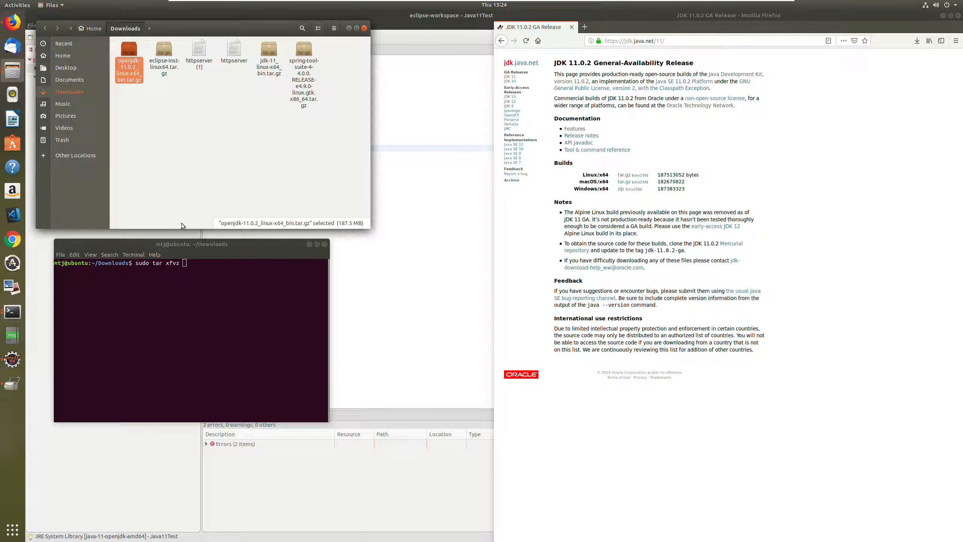
- Paste the archive's file name into the terminal's tar command and add the --directory option
click(184, 263)
right_click(184, 264)
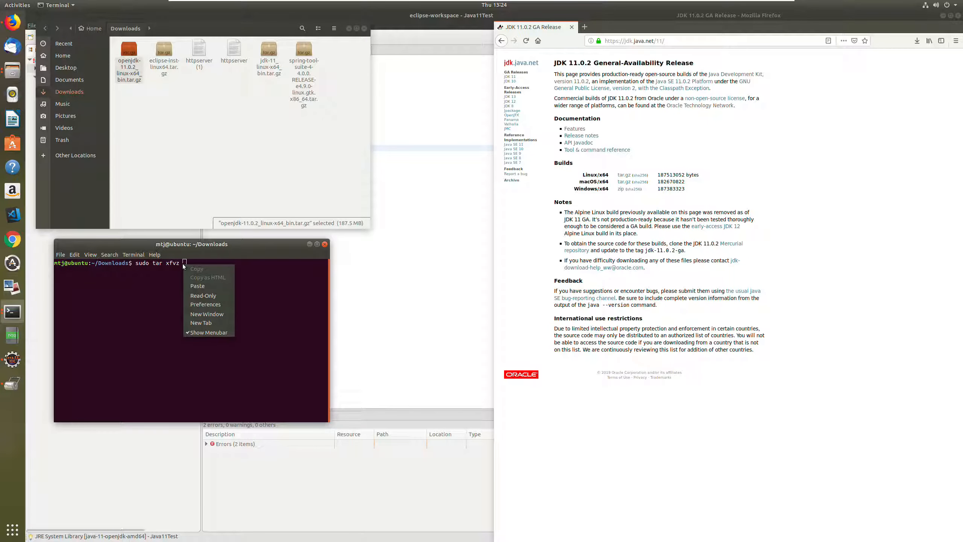
click(195, 285)
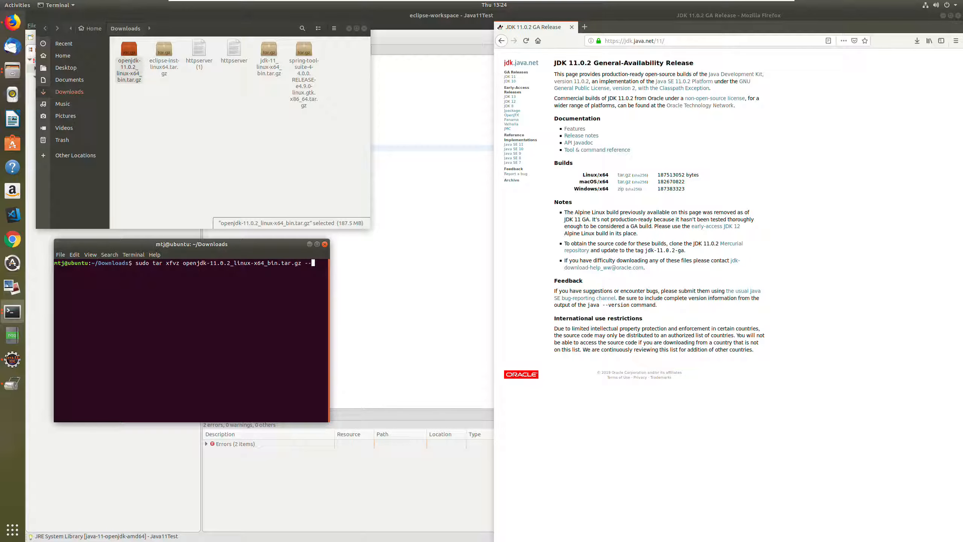
text(--director)
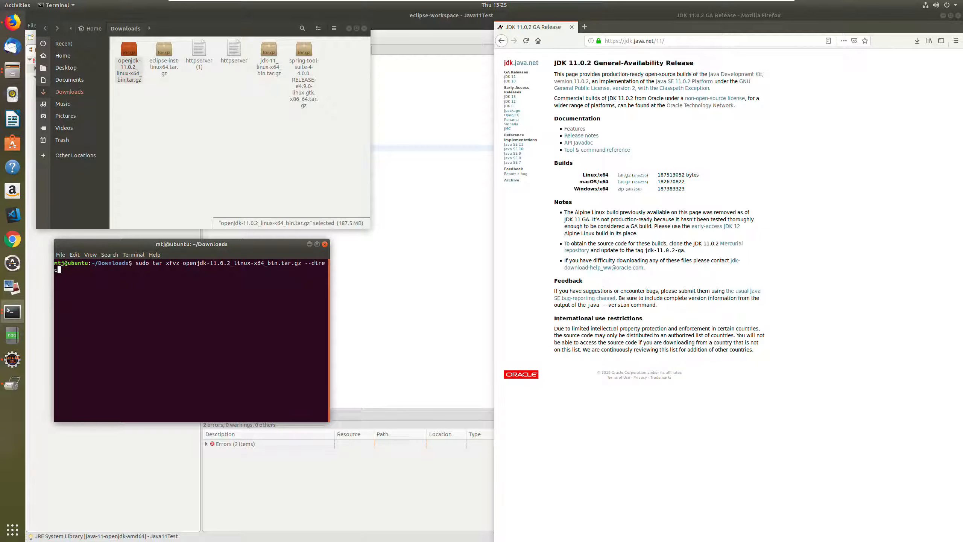